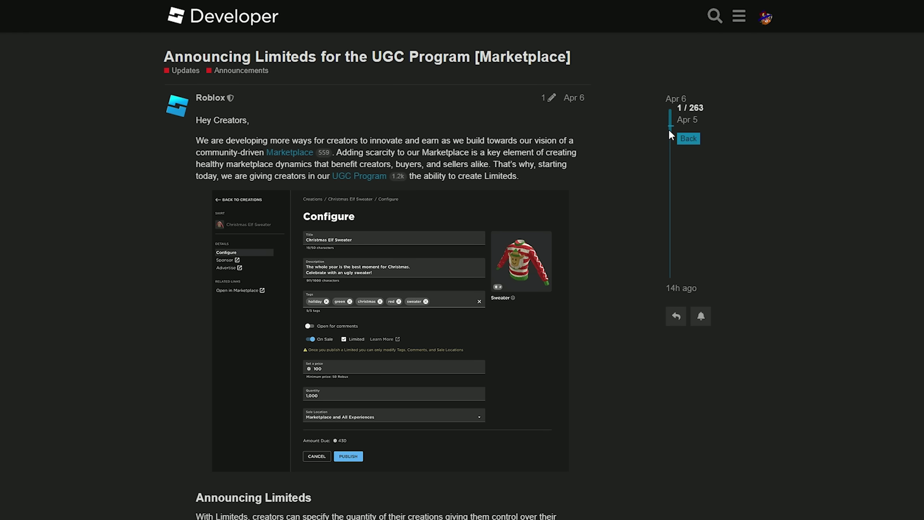
Scroll down and back up through the Limiteds announcement.
{"action": "scroll", "coordinate": [670, 134], "scroll_direction": "down", "scroll_amount": 3}
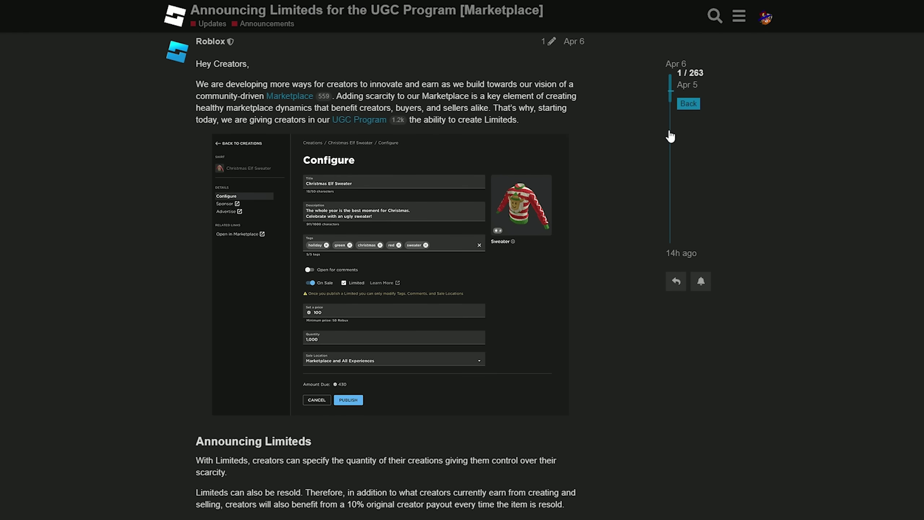
{"action": "scroll", "coordinate": [659, 134], "scroll_direction": "down", "scroll_amount": 3}
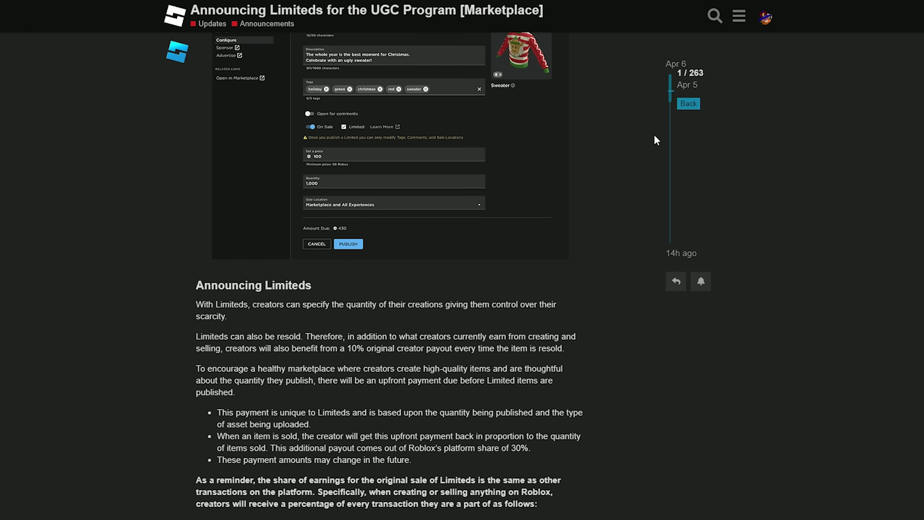
{"action": "scroll", "coordinate": [655, 137], "scroll_direction": "down", "scroll_amount": 3}
{"action": "scroll", "coordinate": [655, 140], "scroll_direction": "down", "scroll_amount": 5}
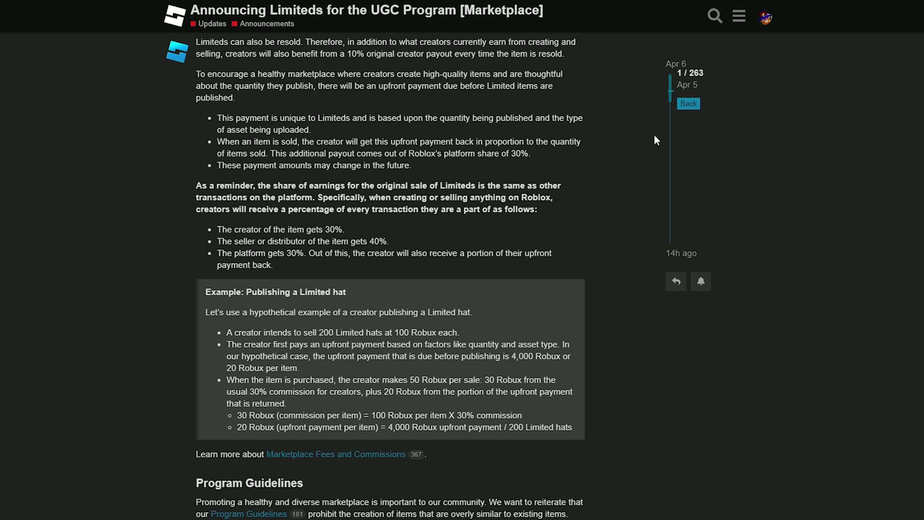
{"action": "scroll", "coordinate": [655, 140], "scroll_direction": "down", "scroll_amount": 7}
{"action": "scroll", "coordinate": [654, 140], "scroll_direction": "down", "scroll_amount": 5}
{"action": "scroll", "coordinate": [654, 135], "scroll_direction": "down", "scroll_amount": 6}
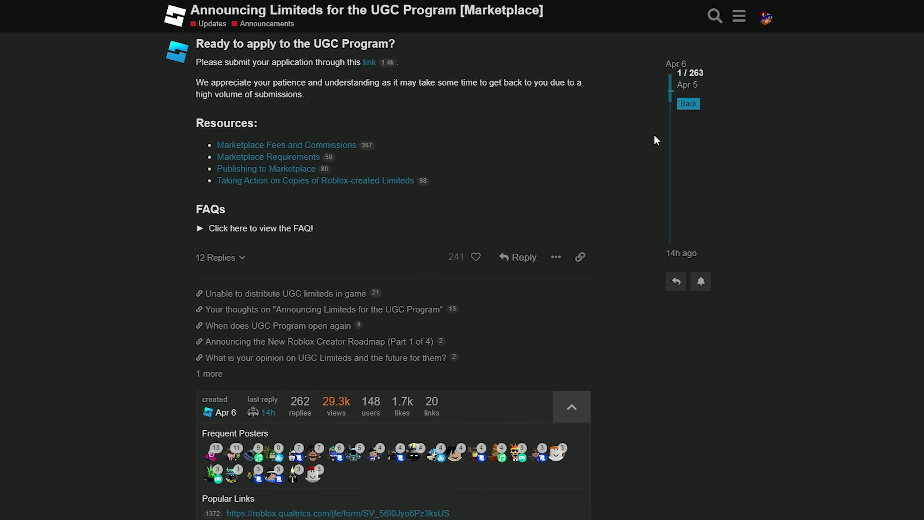
{"action": "scroll", "coordinate": [654, 134], "scroll_direction": "down", "scroll_amount": 2}
{"action": "scroll", "coordinate": [654, 134], "scroll_direction": "up", "scroll_amount": 4}
{"action": "scroll", "coordinate": [655, 141], "scroll_direction": "up", "scroll_amount": 4}
{"action": "scroll", "coordinate": [656, 141], "scroll_direction": "up", "scroll_amount": 10}
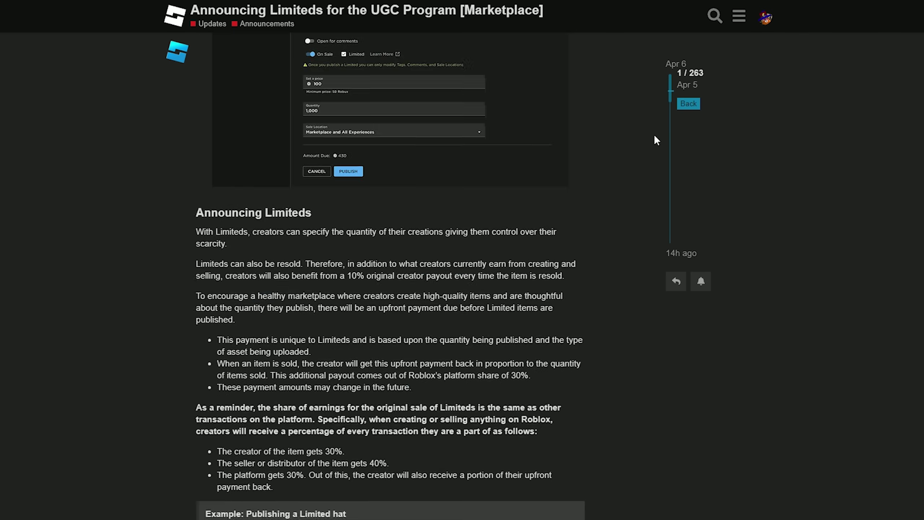
{"action": "scroll", "coordinate": [656, 141], "scroll_direction": "up", "scroll_amount": 10}
Return to the UGC Catalog Application announcement and scroll to 'Ready to apply?'.
{"action": "key", "text": "alt+Left"}
{"action": "scroll", "coordinate": [622, 177], "scroll_direction": "down", "scroll_amount": 1}
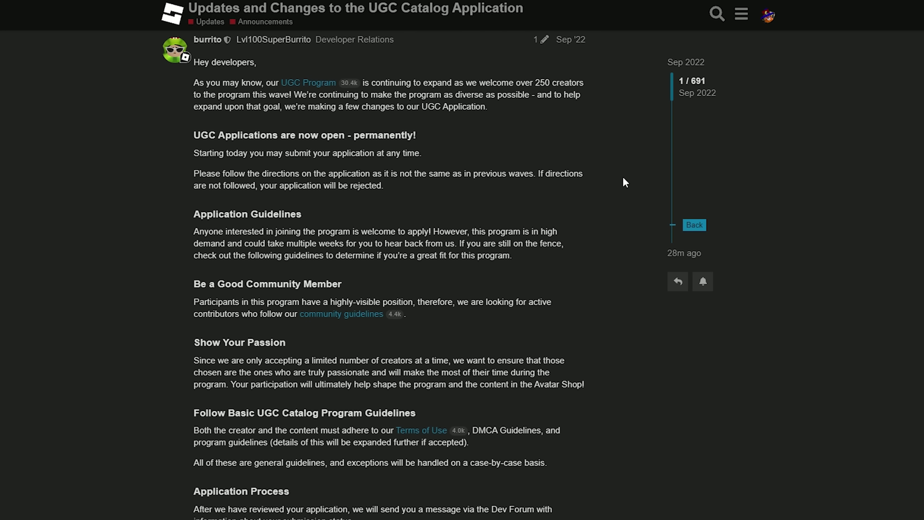
{"action": "scroll", "coordinate": [622, 178], "scroll_direction": "down", "scroll_amount": 4}
{"action": "scroll", "coordinate": [624, 178], "scroll_direction": "down", "scroll_amount": 4}
{"action": "scroll", "coordinate": [624, 179], "scroll_direction": "down", "scroll_amount": 2}
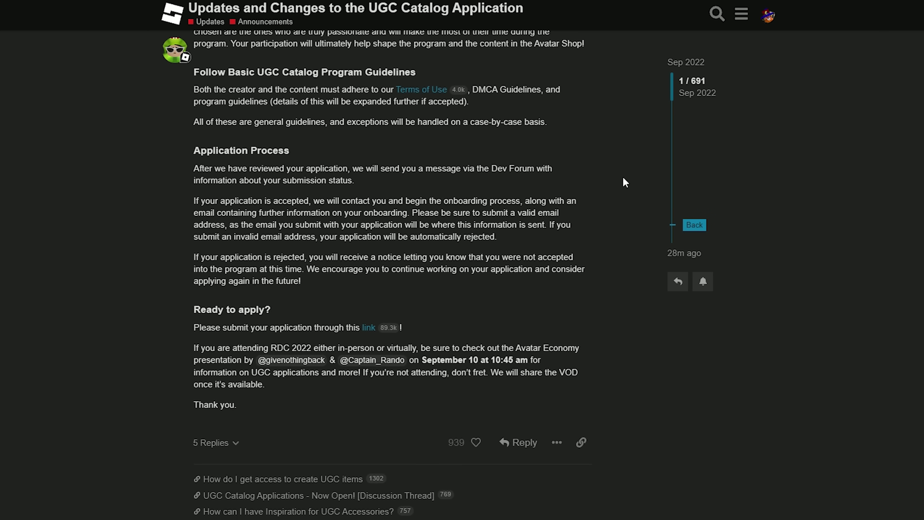
{"action": "scroll", "coordinate": [624, 179], "scroll_direction": "down", "scroll_amount": 1}
{"action": "scroll", "coordinate": [624, 179], "scroll_direction": "down", "scroll_amount": 1}
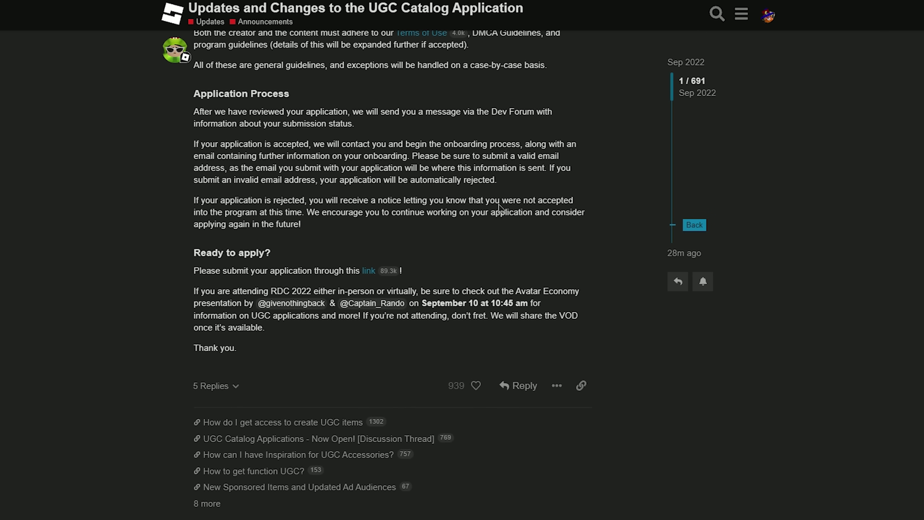
Follow the post's application link to the Qualtrics UGC form and scroll its requirements.
{"action": "left_click", "coordinate": [375, 271]}
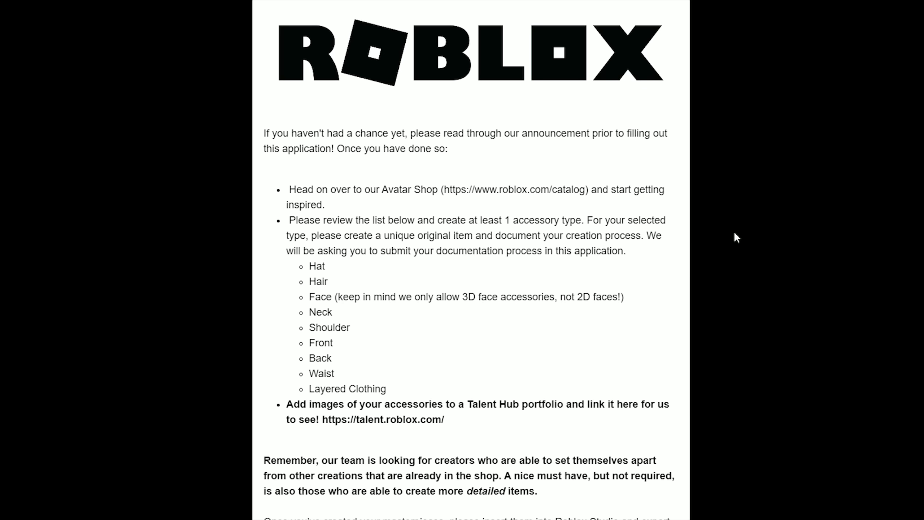
{"action": "scroll", "coordinate": [735, 234], "scroll_direction": "down", "scroll_amount": 3}
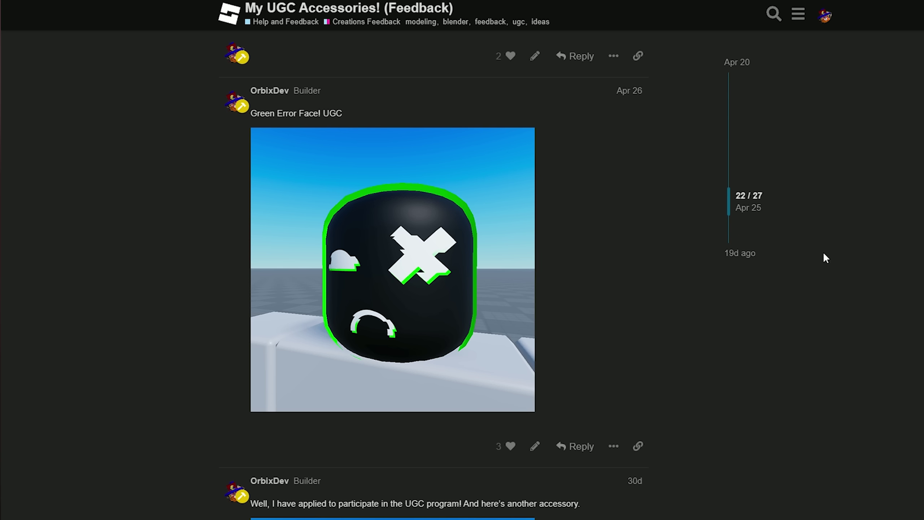
{"action": "scroll", "coordinate": [827, 249], "scroll_direction": "down", "scroll_amount": 1}
{"action": "scroll", "coordinate": [826, 249], "scroll_direction": "down", "scroll_amount": 3}
{"action": "scroll", "coordinate": [826, 249], "scroll_direction": "down", "scroll_amount": 3}
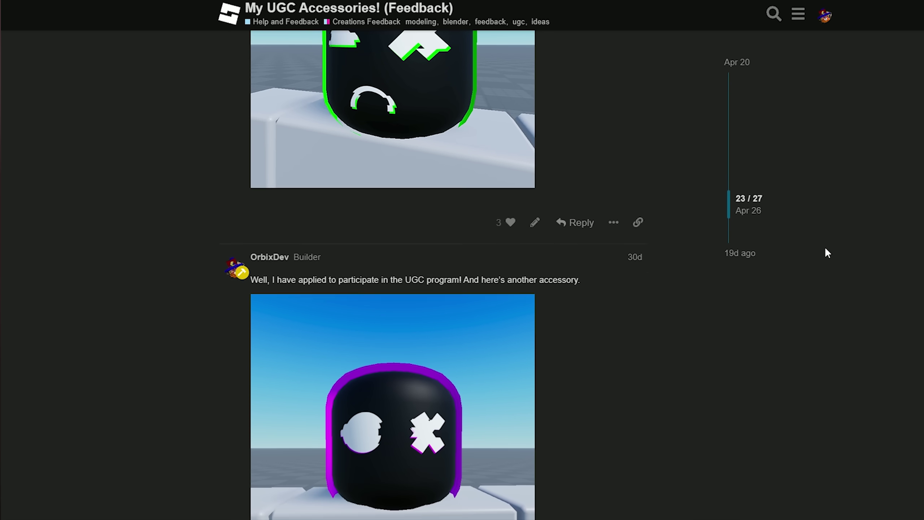
{"action": "scroll", "coordinate": [826, 249], "scroll_direction": "down", "scroll_amount": 4}
{"action": "scroll", "coordinate": [826, 249], "scroll_direction": "down", "scroll_amount": 1}
{"action": "scroll", "coordinate": [827, 250], "scroll_direction": "down", "scroll_amount": 2}
{"action": "scroll", "coordinate": [826, 249], "scroll_direction": "down", "scroll_amount": 3}
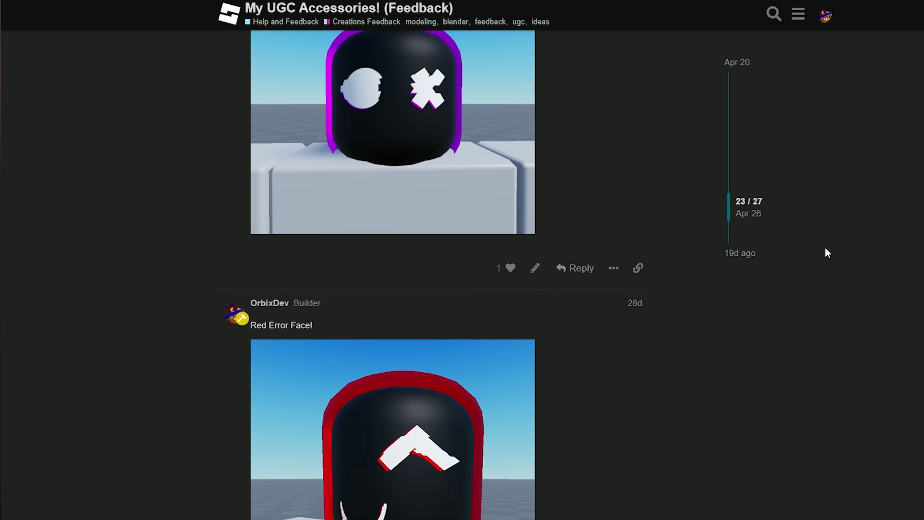
{"action": "scroll", "coordinate": [827, 249], "scroll_direction": "down", "scroll_amount": 4}
{"action": "scroll", "coordinate": [826, 249], "scroll_direction": "down", "scroll_amount": 1}
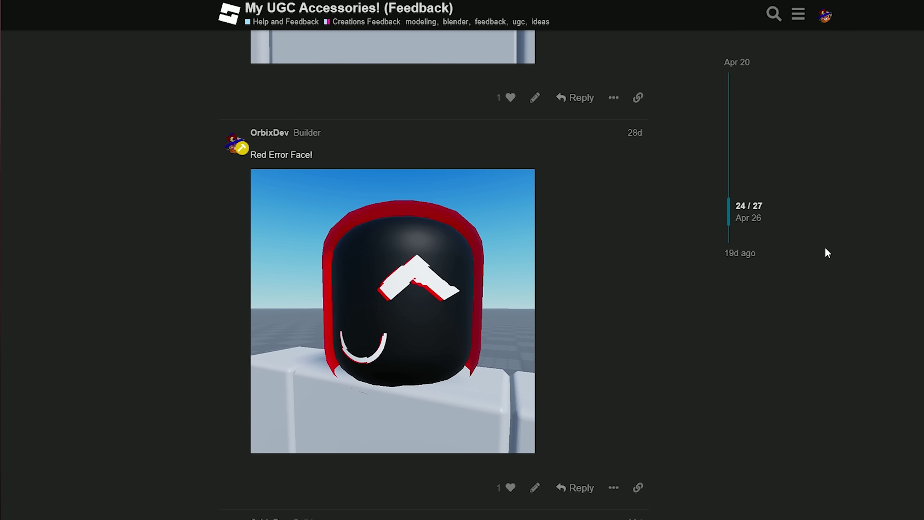
{"action": "scroll", "coordinate": [825, 247], "scroll_direction": "down", "scroll_amount": 5}
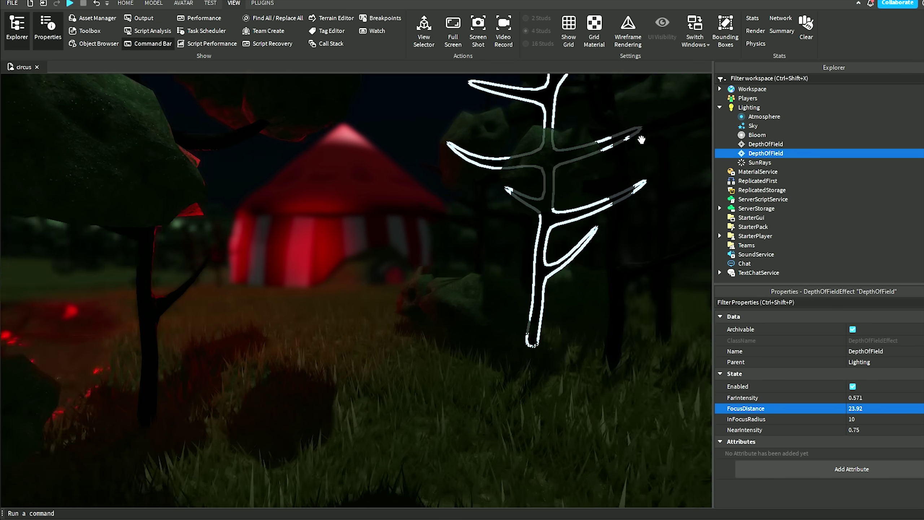
{"action": "right_click_drag", "start_coordinate": [642, 139], "coordinate": [640, 140]}
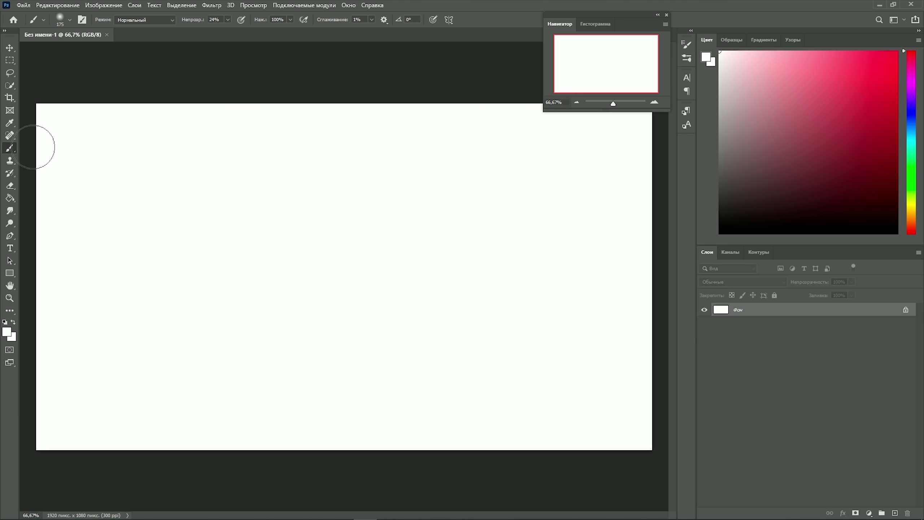
Paint-bucket the canvas black, then fill an upper-left rectangle white on a new layer.
{"action": "left_click", "coordinate": [10, 200]}
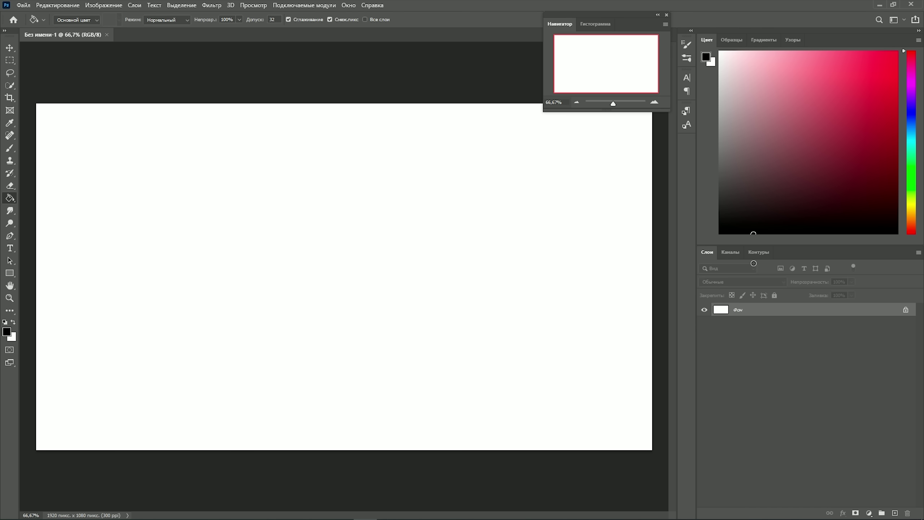
{"action": "left_click", "coordinate": [429, 274]}
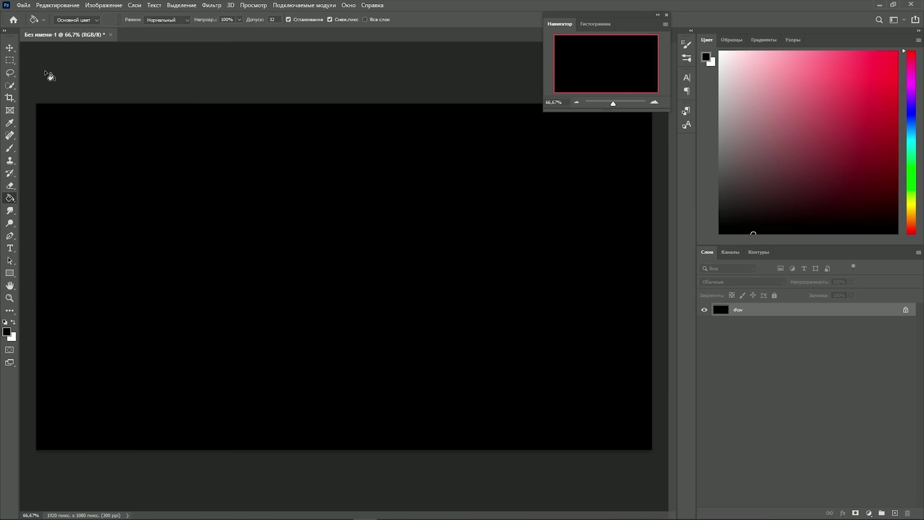
{"action": "left_click", "coordinate": [10, 60]}
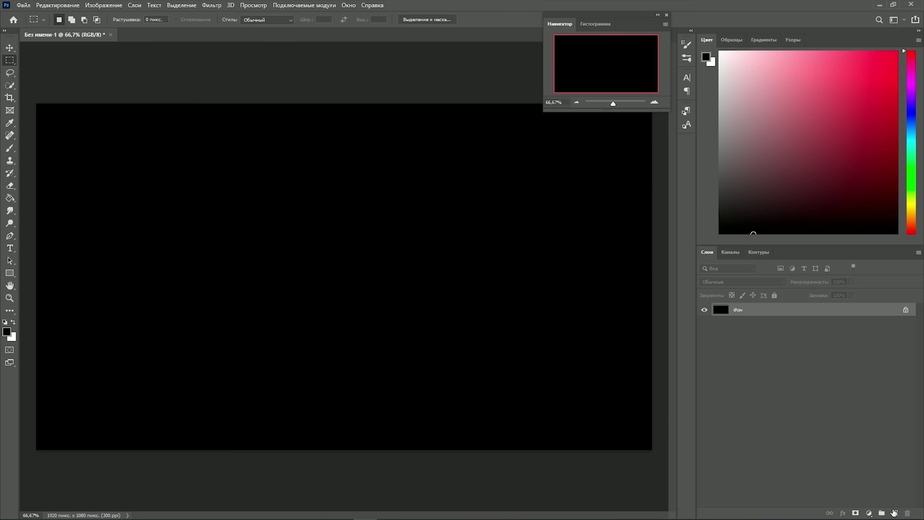
{"action": "left_click", "coordinate": [894, 513]}
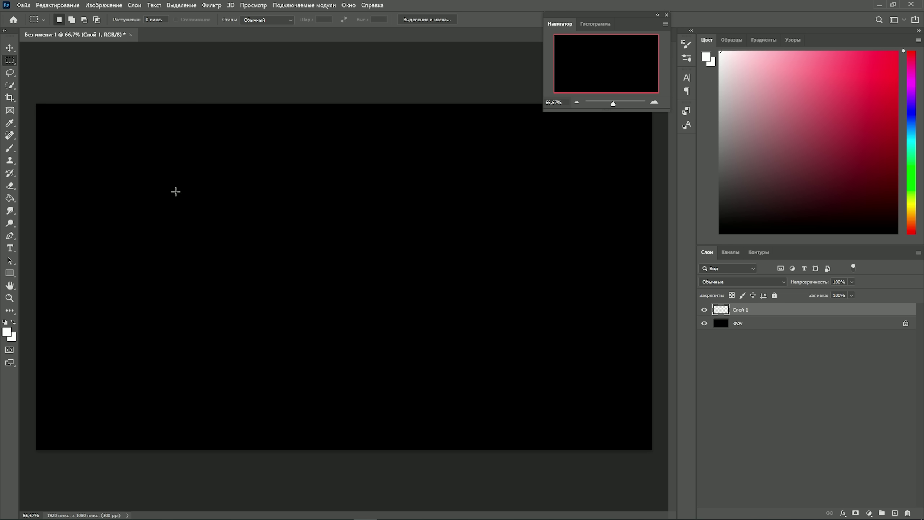
{"action": "mouse_move", "coordinate": [194, 200]}
{"action": "left_mouse_down"}
{"action": "mouse_move", "coordinate": [267, 220]}
{"action": "mouse_move", "coordinate": [304, 246]}
{"action": "left_mouse_up"}
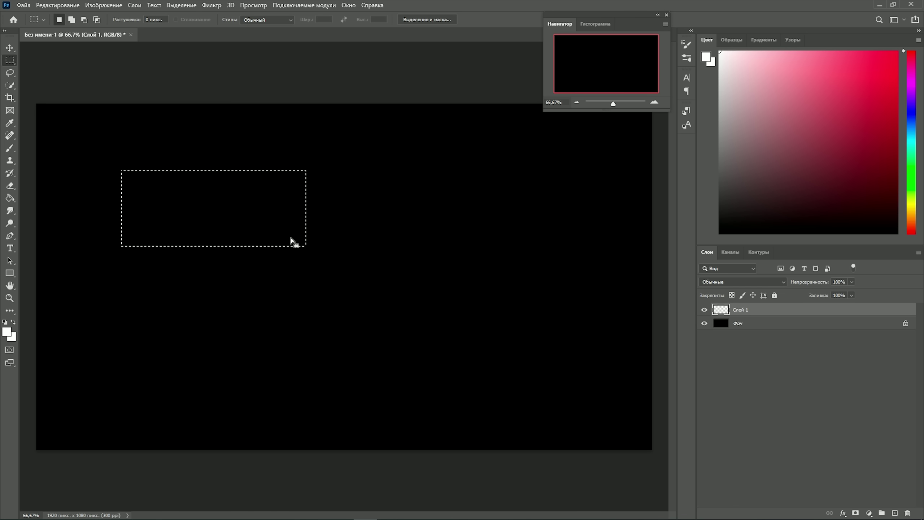
{"action": "left_click", "coordinate": [10, 199]}
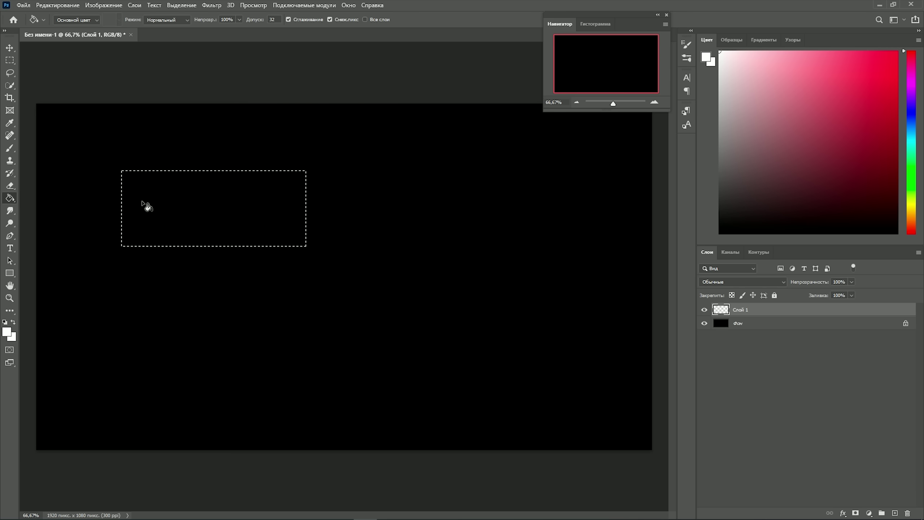
{"action": "left_click", "coordinate": [212, 206]}
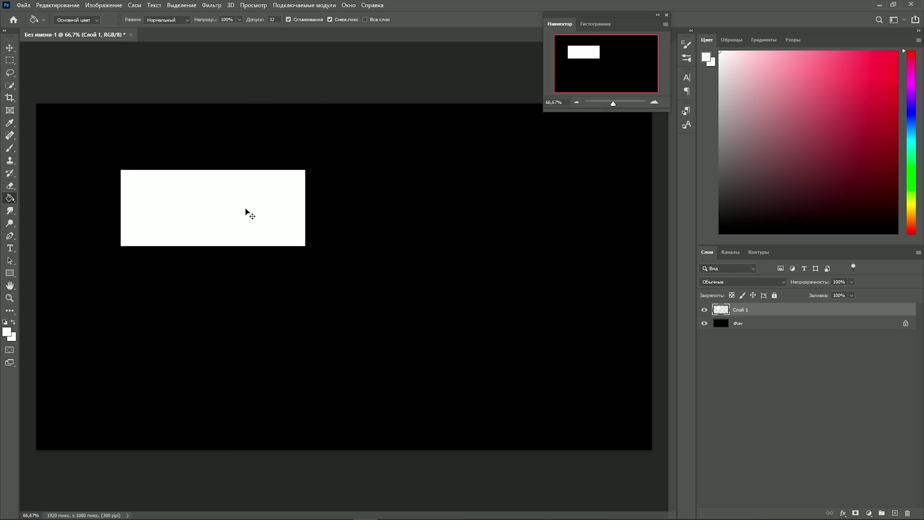
Duplicate the white rectangle layer Слой 1 and place the copy beneath it.
{"action": "left_click", "coordinate": [11, 49]}
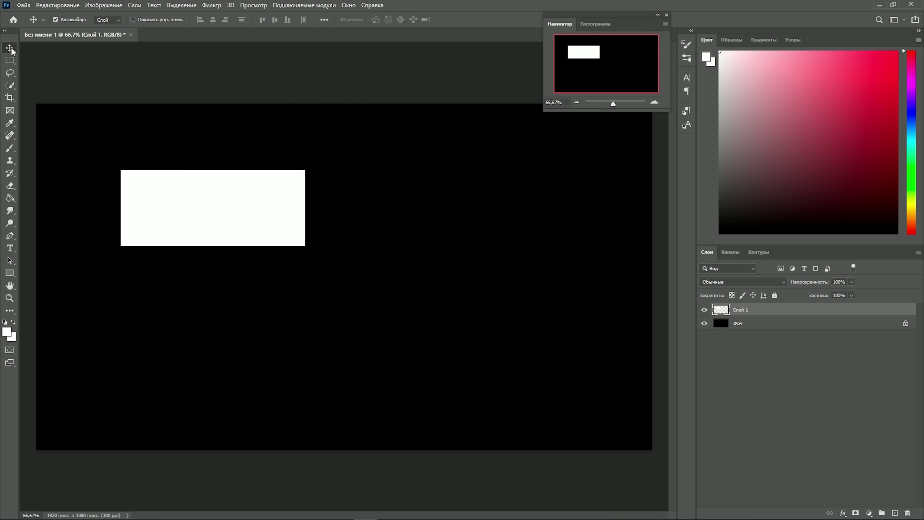
{"action": "left_click_drag", "start_coordinate": [772, 308], "coordinate": [898, 510]}
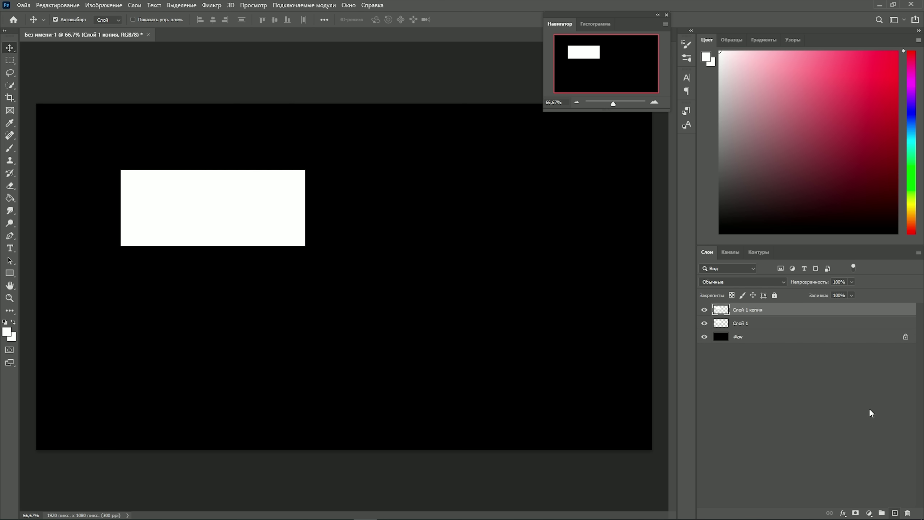
{"action": "left_click_drag", "start_coordinate": [796, 307], "coordinate": [781, 332]}
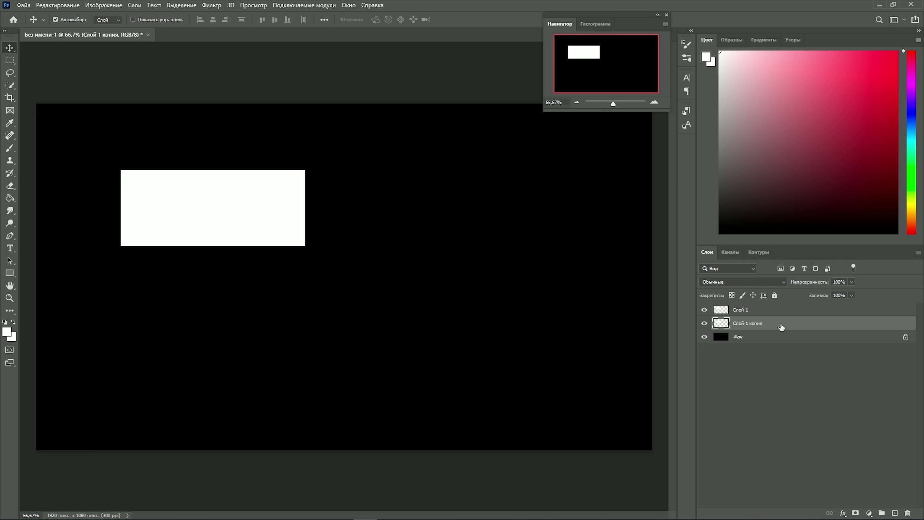
Give the copy a pure green (06ff00) Color Overlay layer style.
{"action": "double_click", "coordinate": [781, 327]}
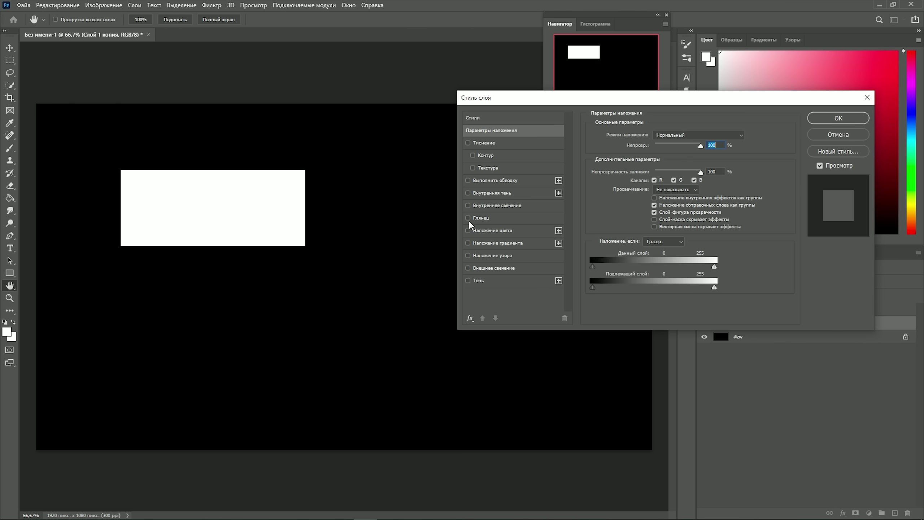
{"action": "left_click", "coordinate": [468, 230]}
{"action": "left_click", "coordinate": [496, 232]}
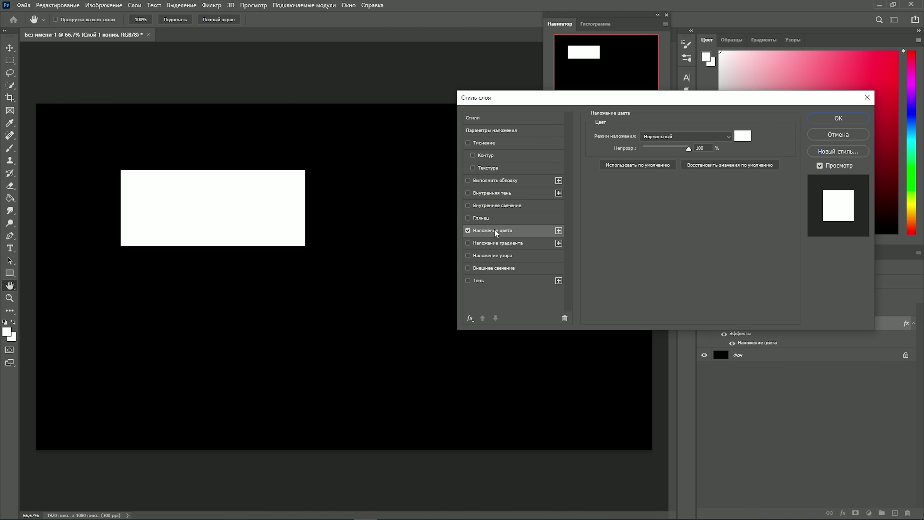
{"action": "left_click", "coordinate": [749, 136]}
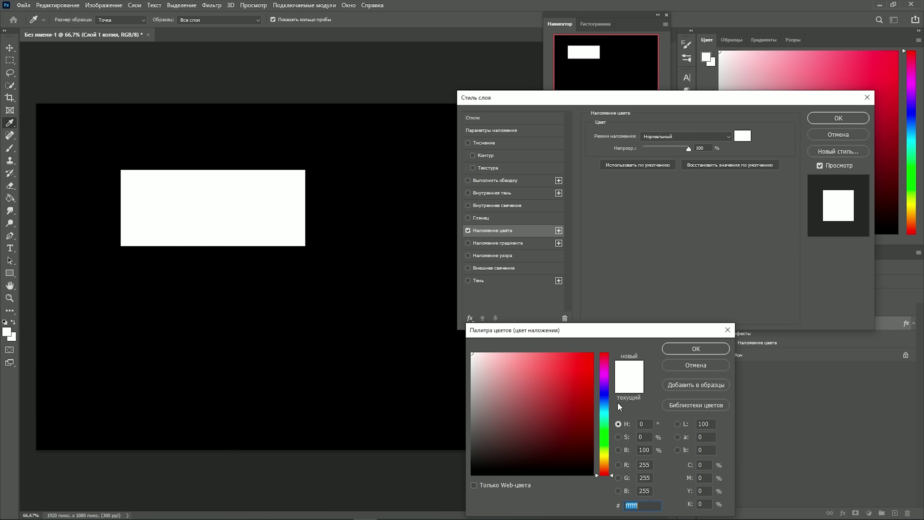
{"action": "left_click", "coordinate": [604, 436]}
{"action": "left_click_drag", "start_coordinate": [583, 368], "coordinate": [631, 330]}
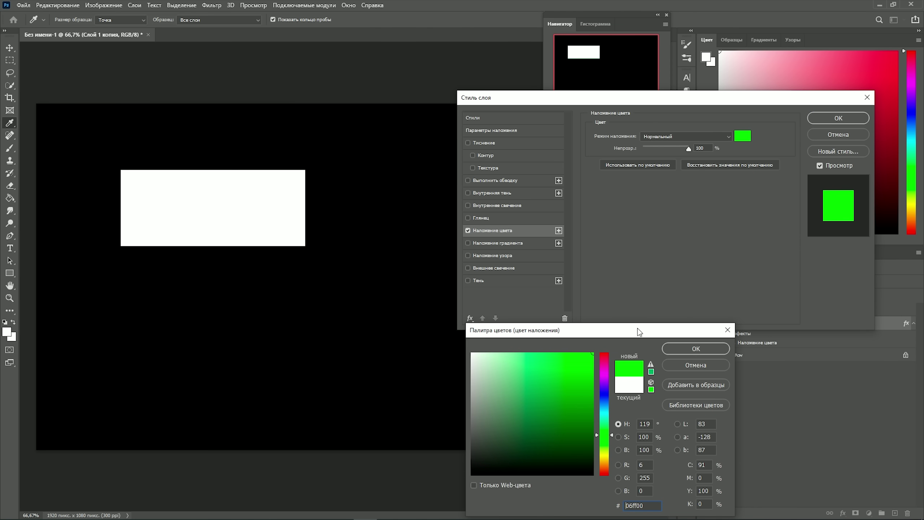
{"action": "left_click", "coordinate": [683, 349]}
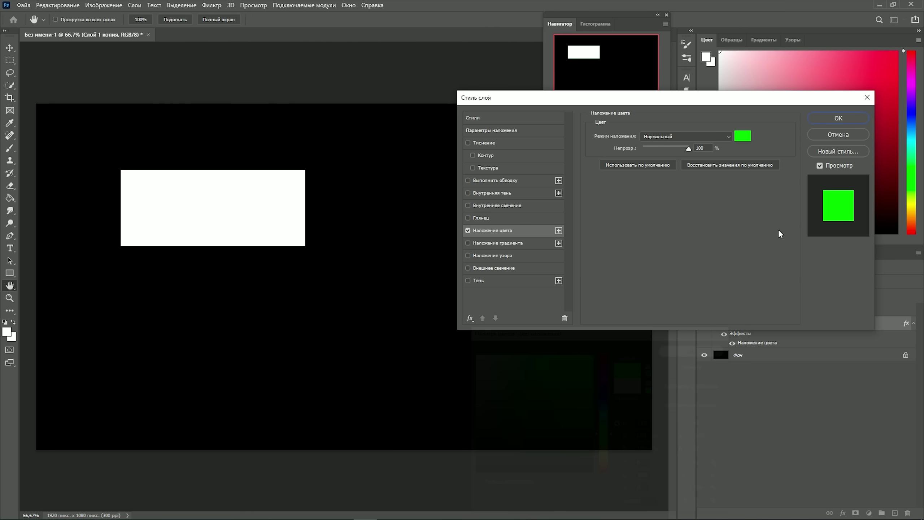
{"action": "left_click", "coordinate": [838, 118]}
Offset the green copy slightly down and right of the white rectangle.
{"action": "key", "text": "ctrl+t"}
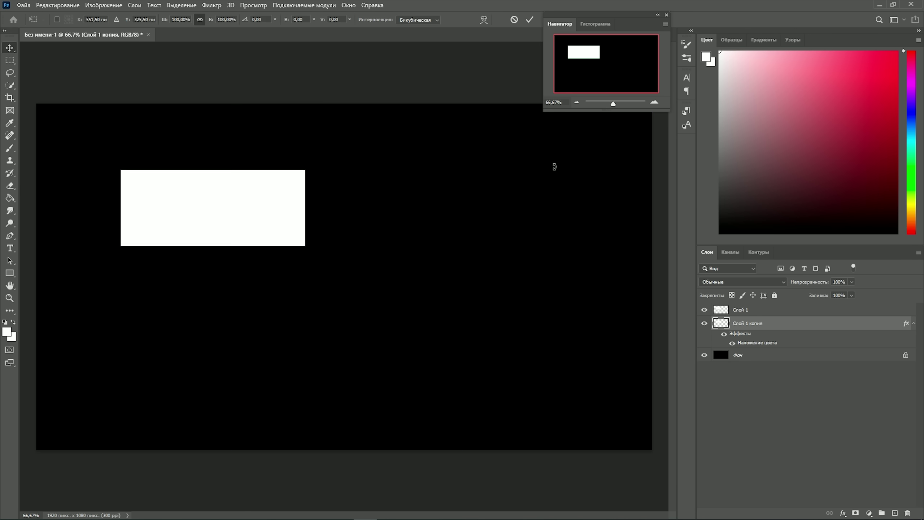
{"action": "left_click_drag", "start_coordinate": [267, 196], "coordinate": [264, 200]}
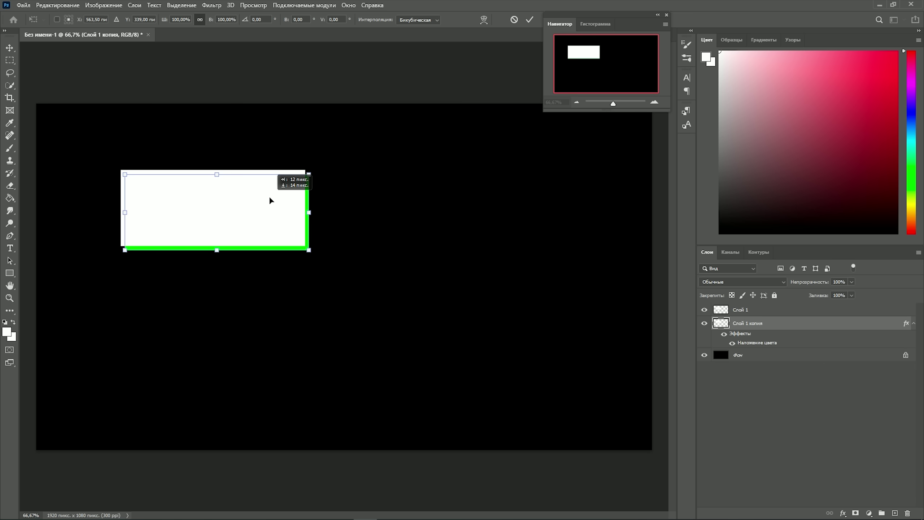
{"action": "left_click", "coordinate": [12, 49]}
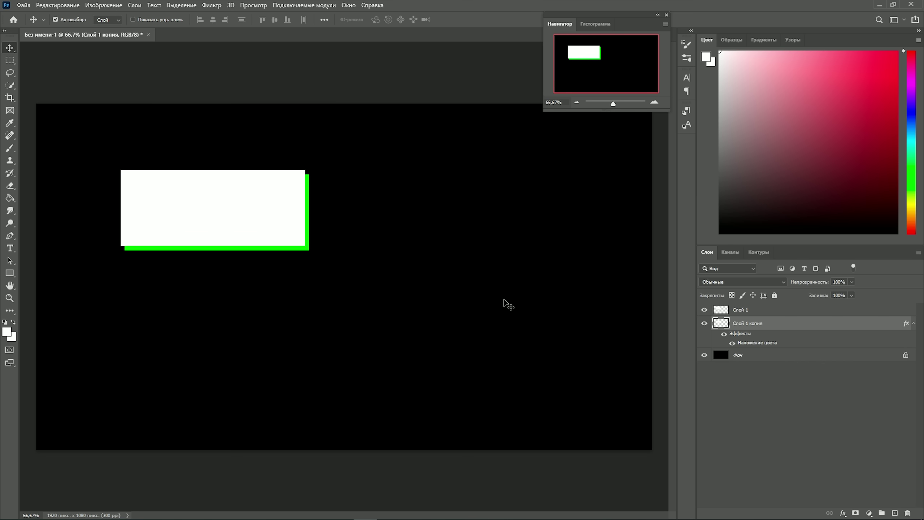
Duplicate both rectangle layers and move the duplicate eye to the right.
{"action": "left_click", "coordinate": [746, 310], "text": "ctrl"}
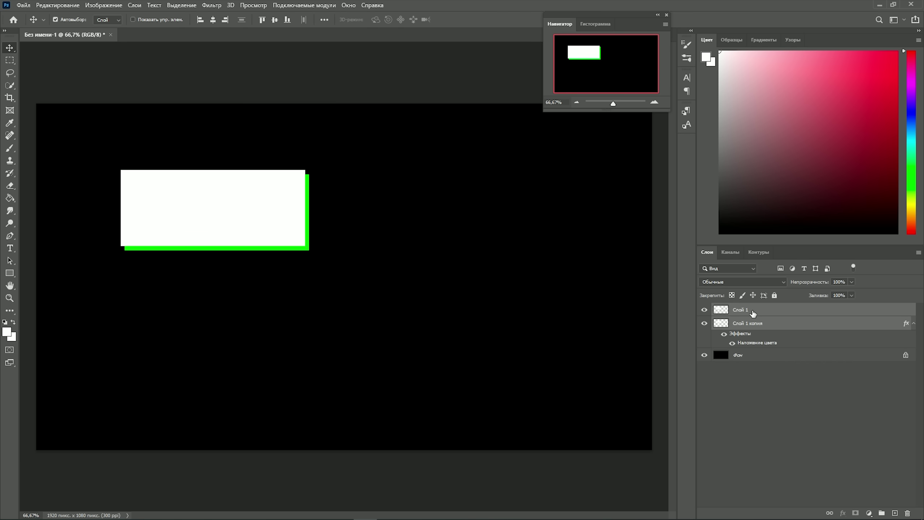
{"action": "left_click_drag", "start_coordinate": [752, 313], "coordinate": [888, 508]}
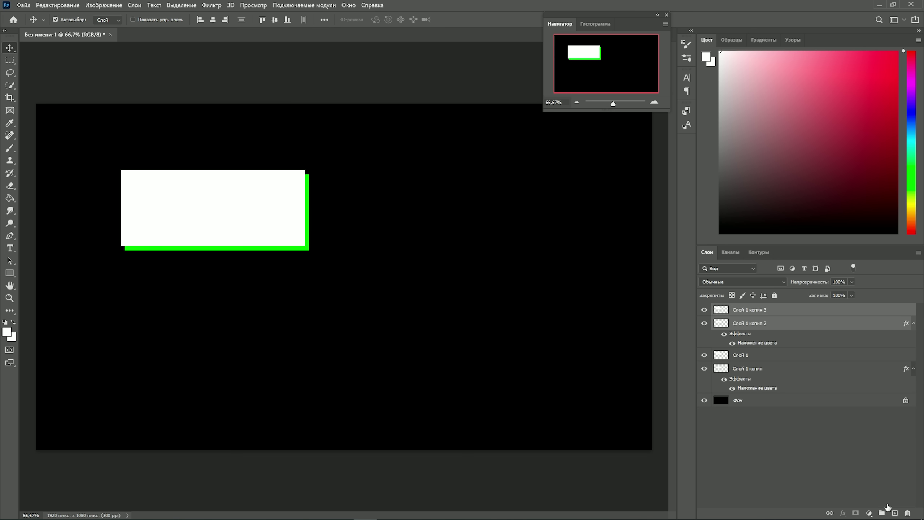
{"action": "key", "text": "ctrl+t"}
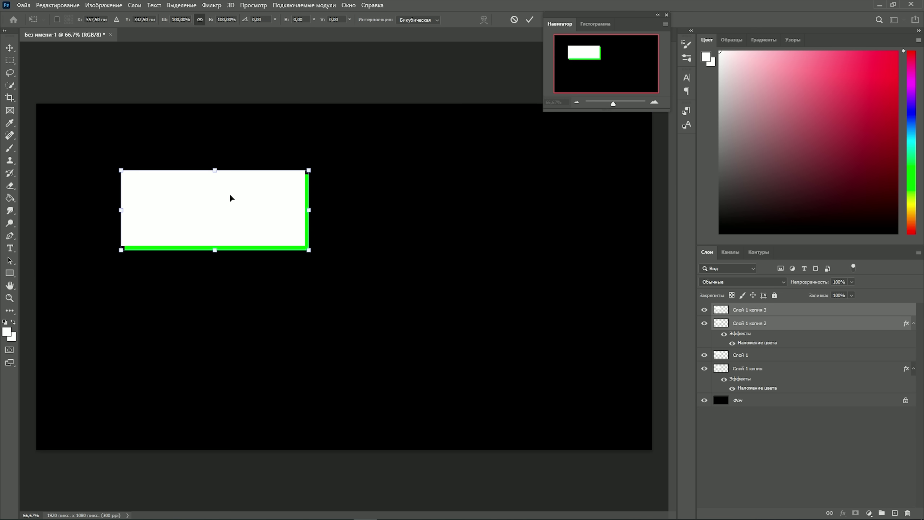
{"action": "left_click_drag", "start_coordinate": [231, 198], "coordinate": [511, 198]}
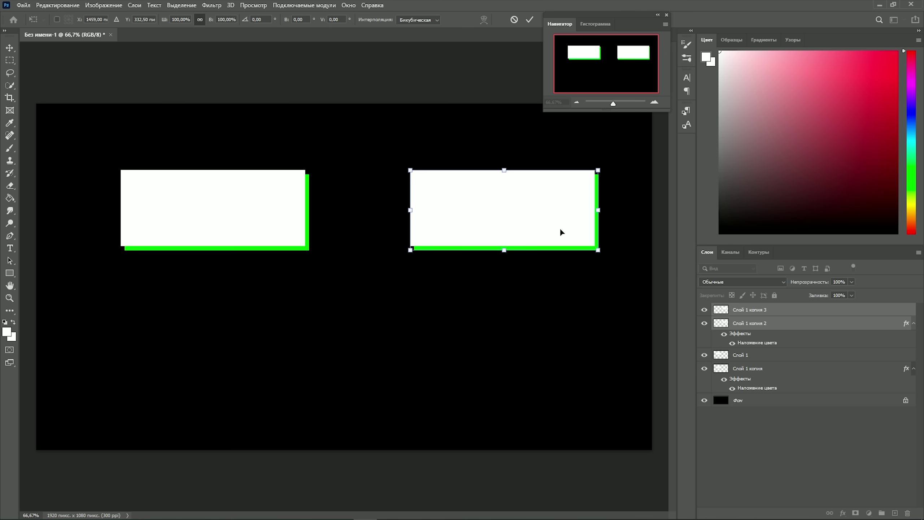
{"action": "key", "text": "Return"}
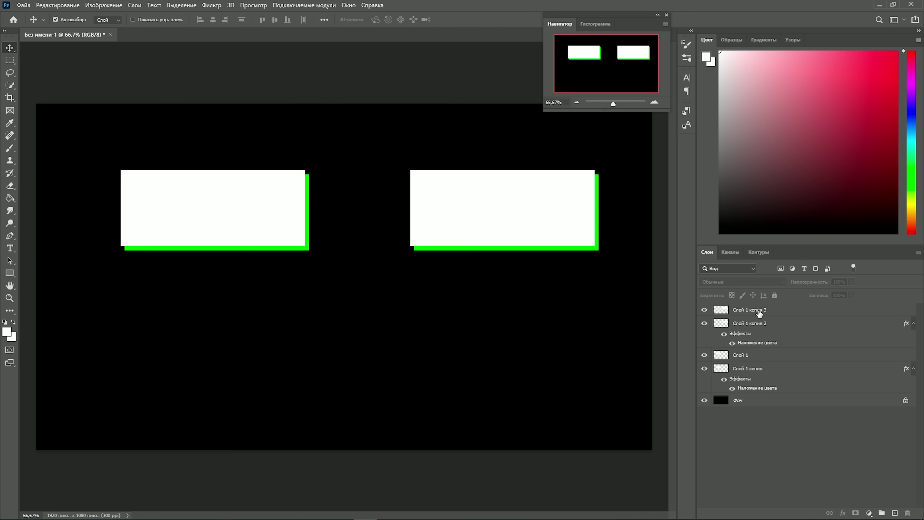
Scale all four eye layers to 73.11% and move them right and up.
{"action": "left_click", "coordinate": [760, 310]}
{"action": "left_click", "coordinate": [753, 370], "text": "shift"}
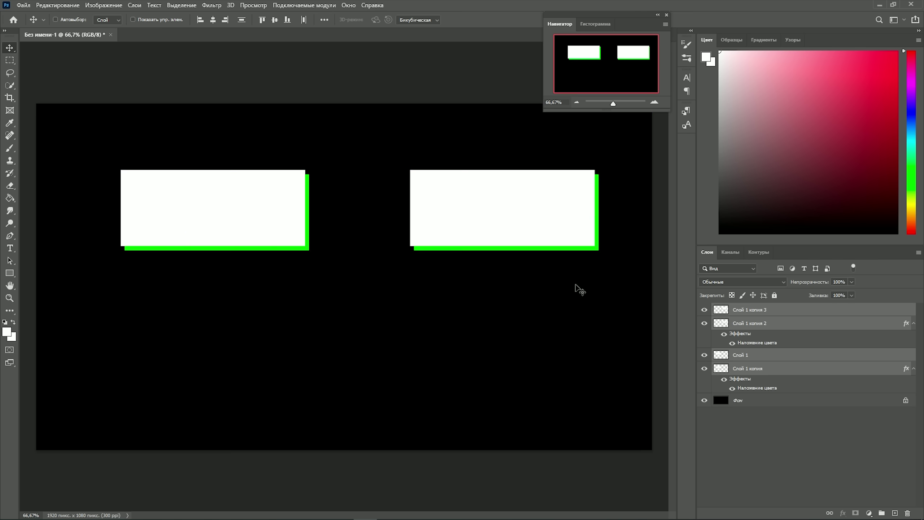
{"action": "key", "text": "ctrl+t"}
{"action": "left_click_drag", "start_coordinate": [359, 172], "coordinate": [359, 190]}
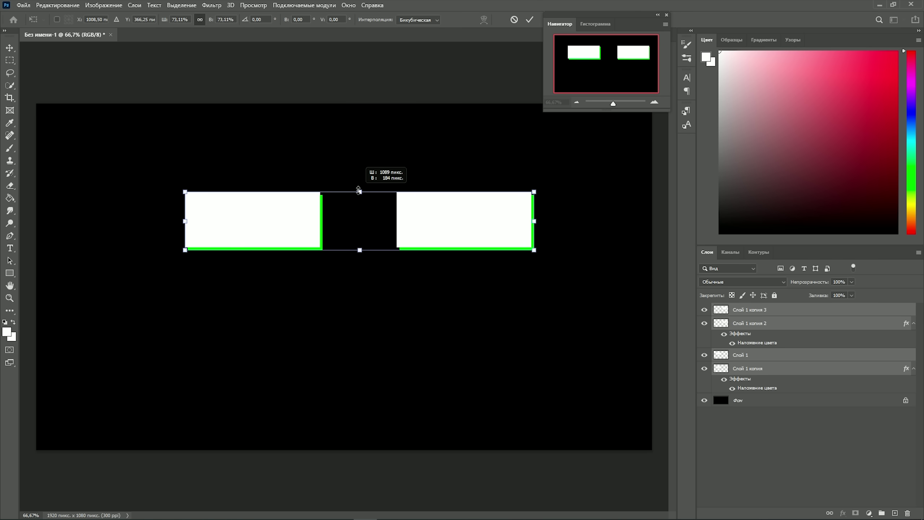
{"action": "left_click_drag", "start_coordinate": [454, 227], "coordinate": [528, 213]}
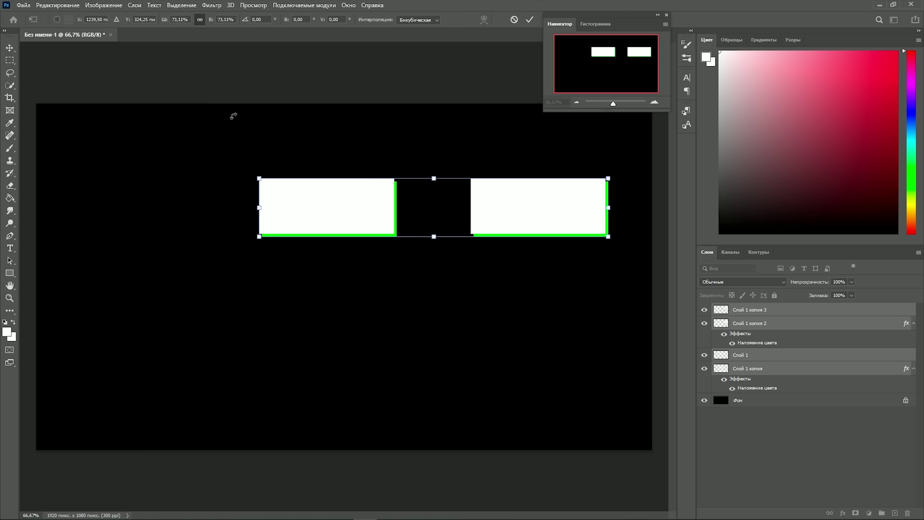
{"action": "key", "text": "Return"}
{"action": "key", "text": "ctrl+minus"}
Save the glitch-eyes image to the computer with PNG as the file type.
{"action": "left_click", "coordinate": [24, 5]}
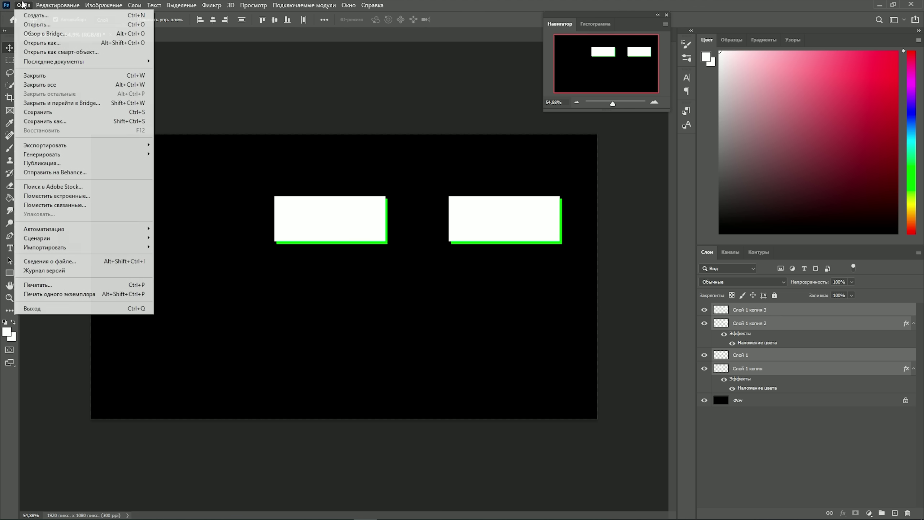
{"action": "left_click", "coordinate": [45, 121]}
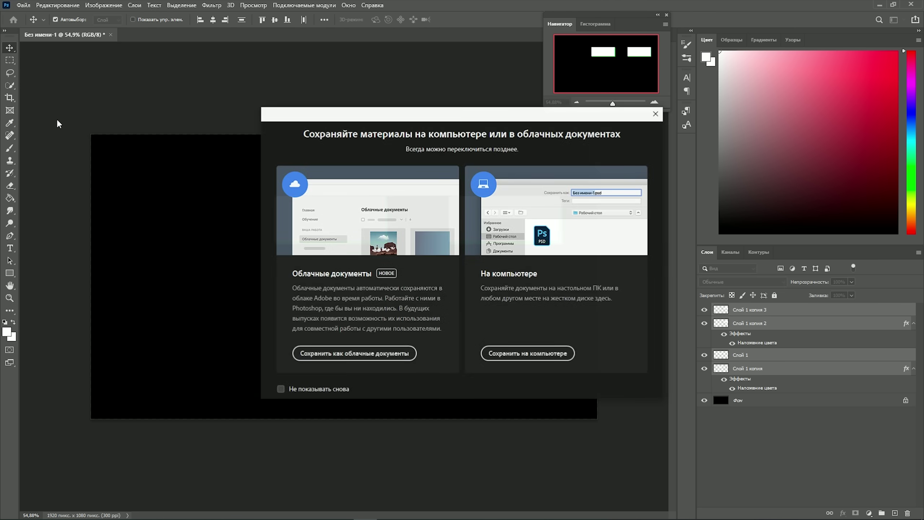
{"action": "left_click", "coordinate": [530, 353]}
{"action": "left_click", "coordinate": [271, 380]}
{"action": "left_click", "coordinate": [271, 335]}
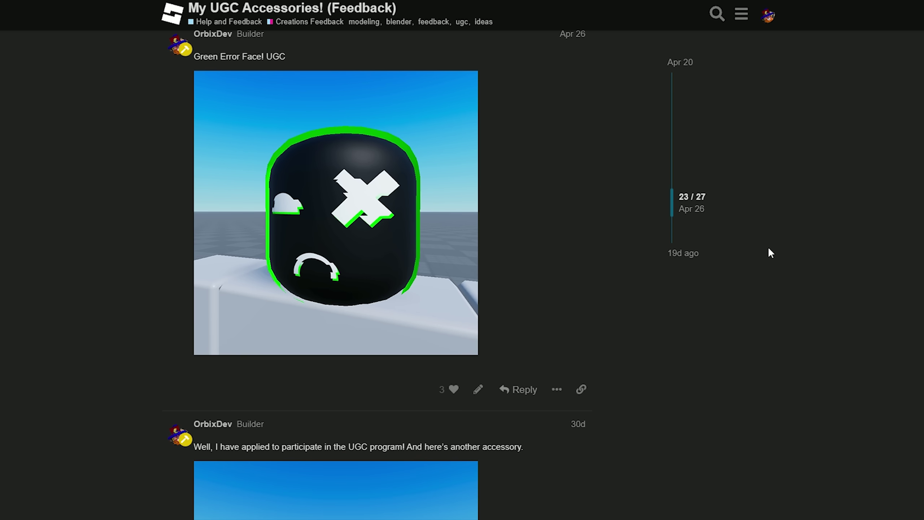
{"action": "scroll", "coordinate": [771, 252], "scroll_direction": "down", "scroll_amount": 2}
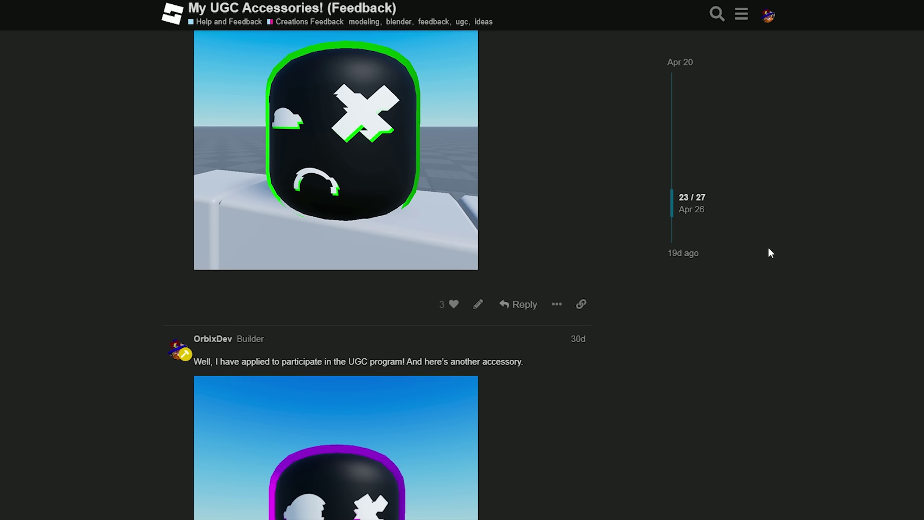
{"action": "scroll", "coordinate": [771, 252], "scroll_direction": "down", "scroll_amount": 5}
{"action": "scroll", "coordinate": [771, 252], "scroll_direction": "down", "scroll_amount": 2}
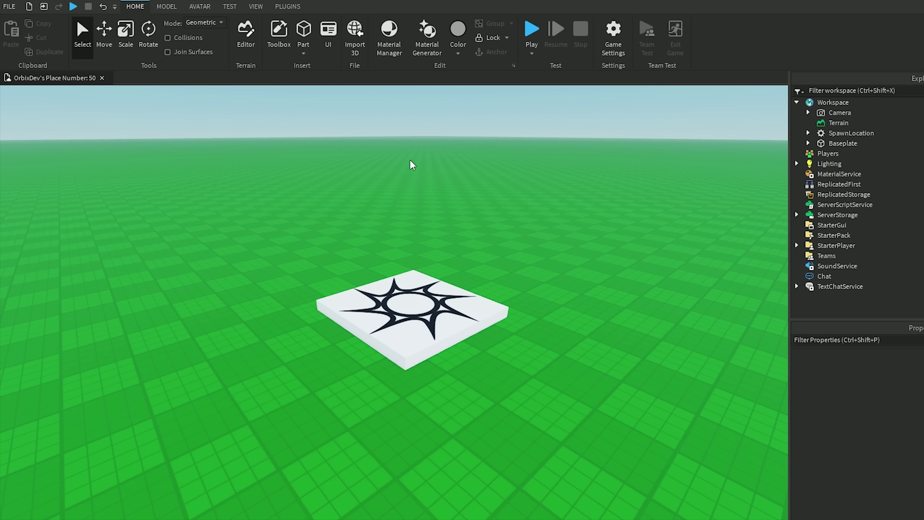
Generate an R15 Mesh Avatar rig with Rig Builder and focus the camera on it.
{"action": "left_click", "coordinate": [199, 7]}
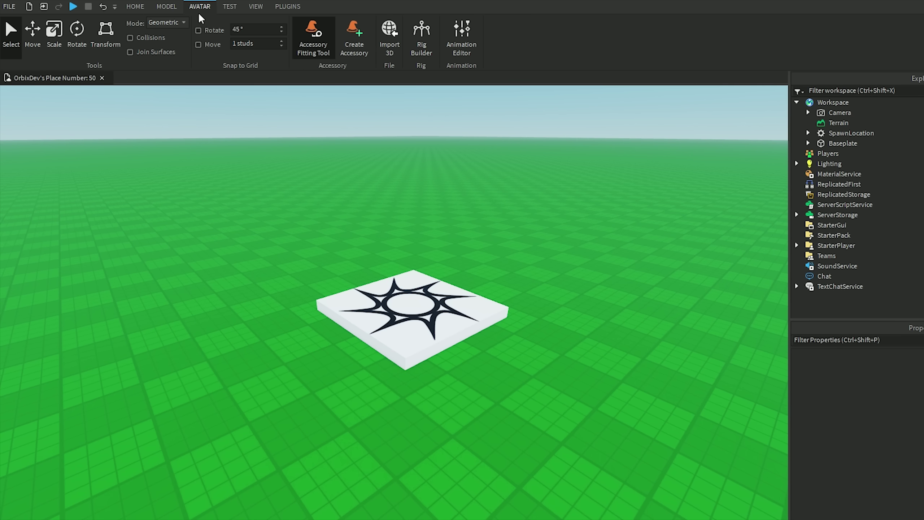
{"action": "left_click", "coordinate": [424, 43]}
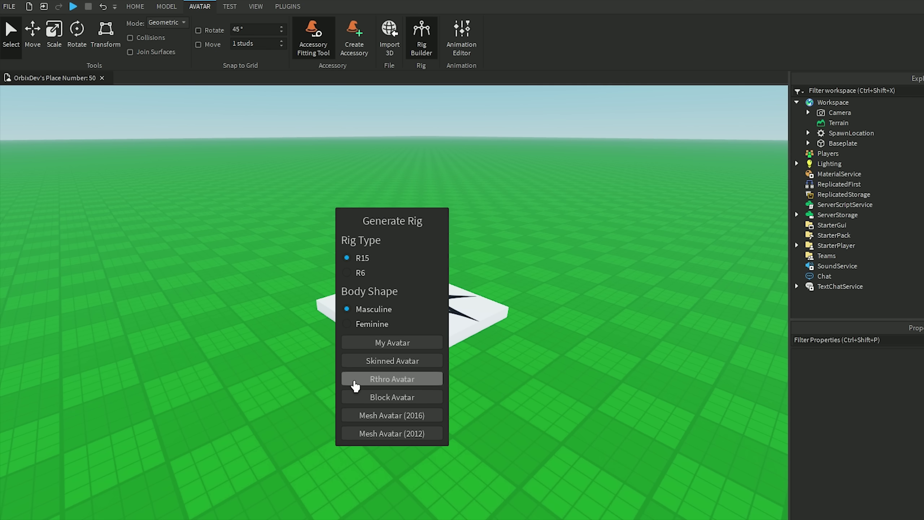
{"action": "left_click", "coordinate": [377, 417]}
{"action": "left_click", "coordinate": [479, 161]}
{"action": "right_click_drag", "start_coordinate": [479, 161], "coordinate": [482, 161]}
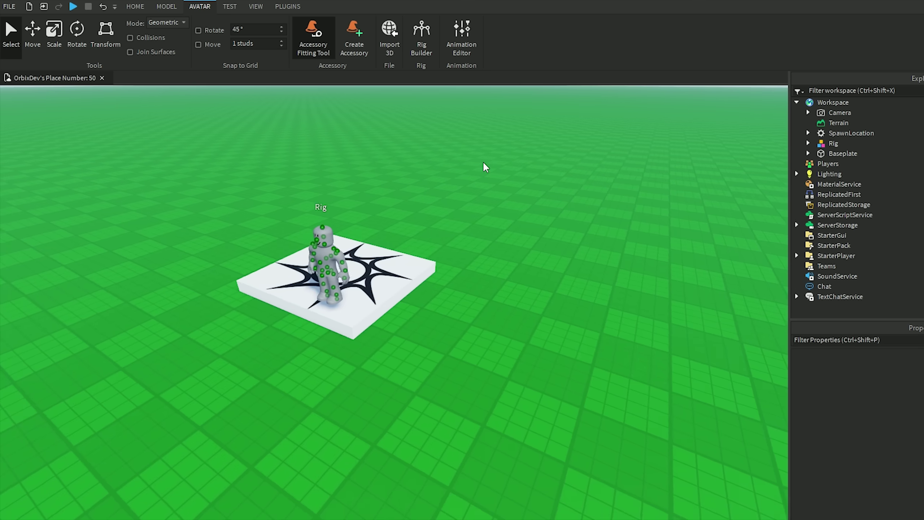
{"action": "left_click", "coordinate": [834, 143]}
{"action": "key", "text": "f"}
Delete all body parts except Head, plus Body Colors, Humanoid and Animate.
{"action": "left_click", "coordinate": [808, 143]}
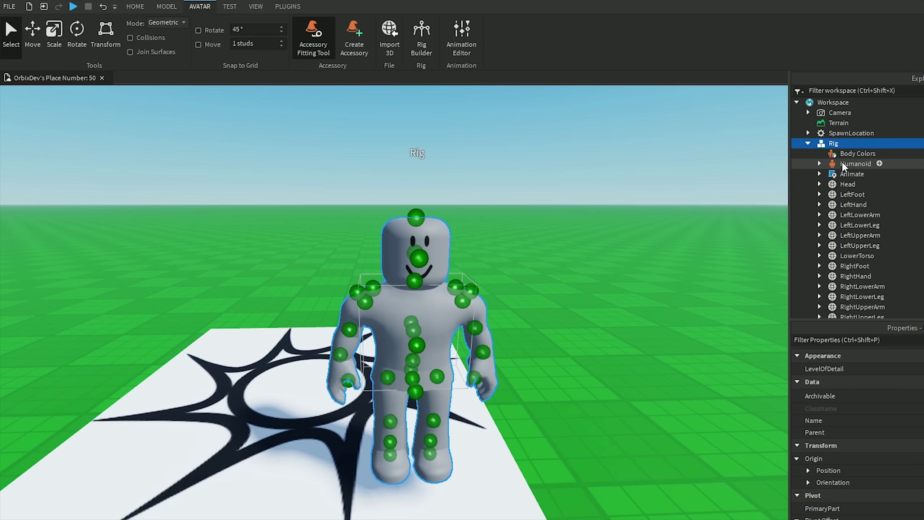
{"action": "left_click", "coordinate": [853, 194]}
{"action": "left_click", "coordinate": [858, 212], "text": "shift"}
{"action": "right_click", "coordinate": [858, 212]}
{"action": "left_click", "coordinate": [892, 54]}
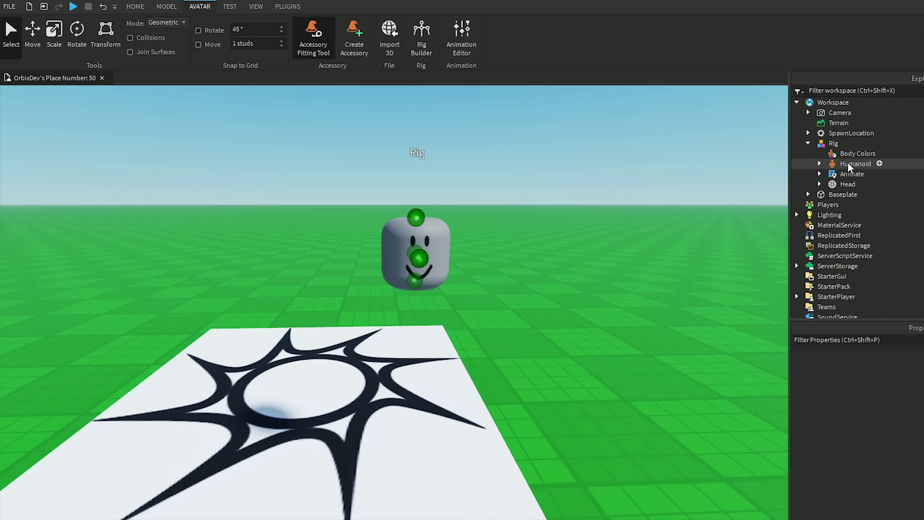
{"action": "left_click", "coordinate": [852, 153]}
{"action": "left_click", "coordinate": [852, 174], "text": "shift"}
{"action": "right_click", "coordinate": [849, 167]}
{"action": "left_click", "coordinate": [866, 213]}
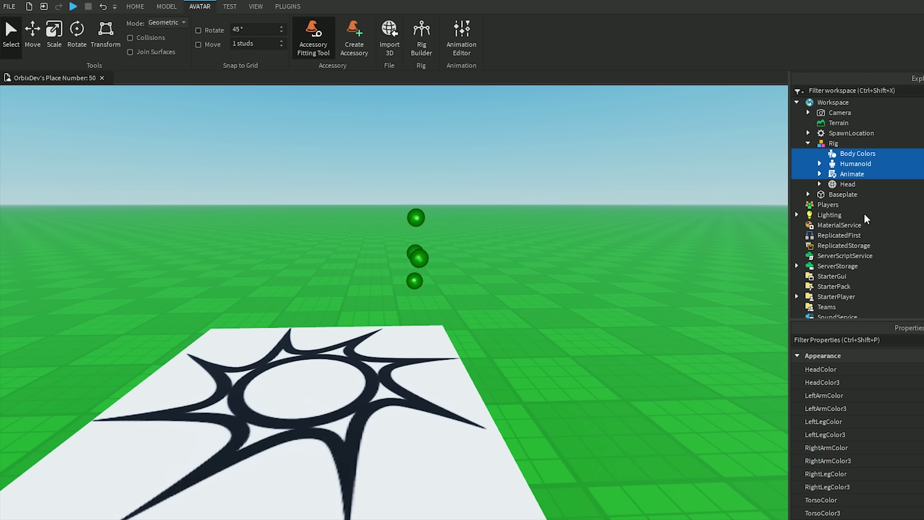
Delete the Head's attachments and face, then select the Rig model.
{"action": "left_click", "coordinate": [820, 153]}
{"action": "left_click", "coordinate": [860, 164]}
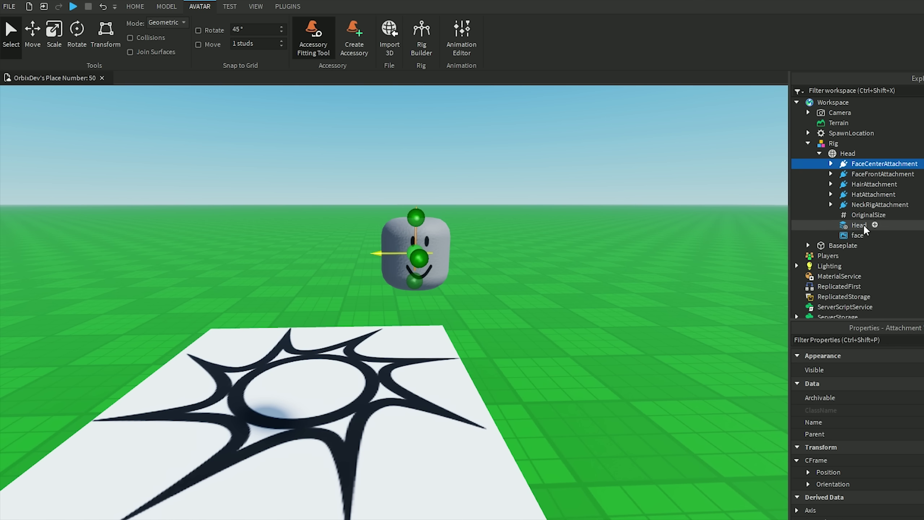
{"action": "left_click", "coordinate": [858, 235], "text": "shift"}
{"action": "right_click", "coordinate": [863, 208]}
{"action": "left_click", "coordinate": [879, 246]}
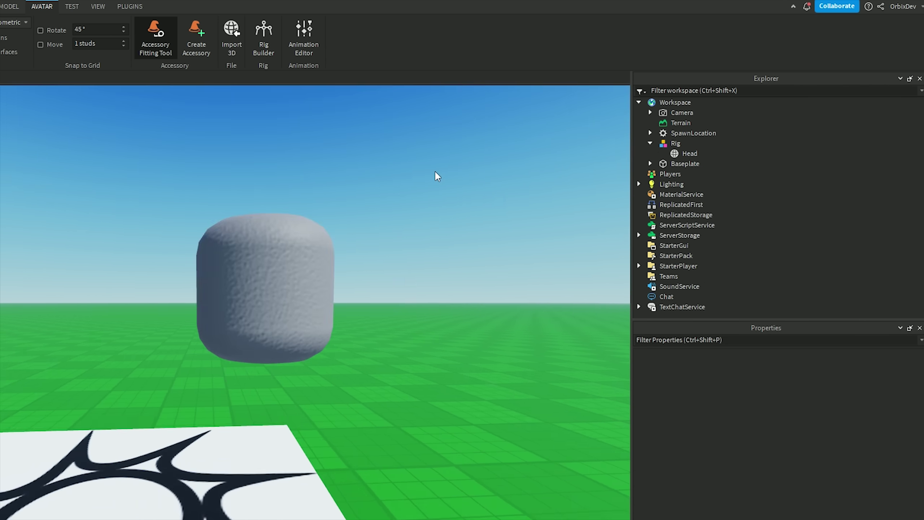
{"action": "right_click_drag", "start_coordinate": [434, 170], "coordinate": [404, 172]}
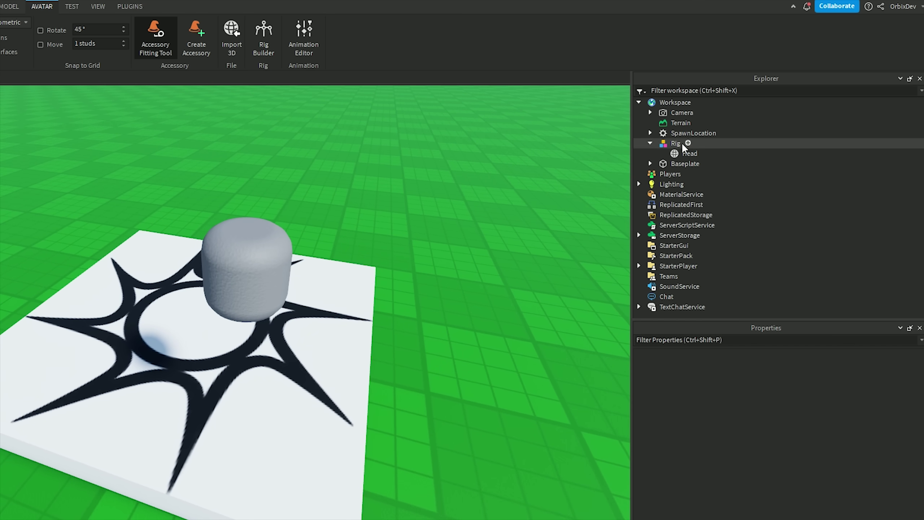
{"action": "left_click", "coordinate": [677, 143]}
Set the Rig's position to 0, 0, 0.
{"action": "left_click", "coordinate": [838, 470]}
{"action": "type", "text": "0, 0, 0"}
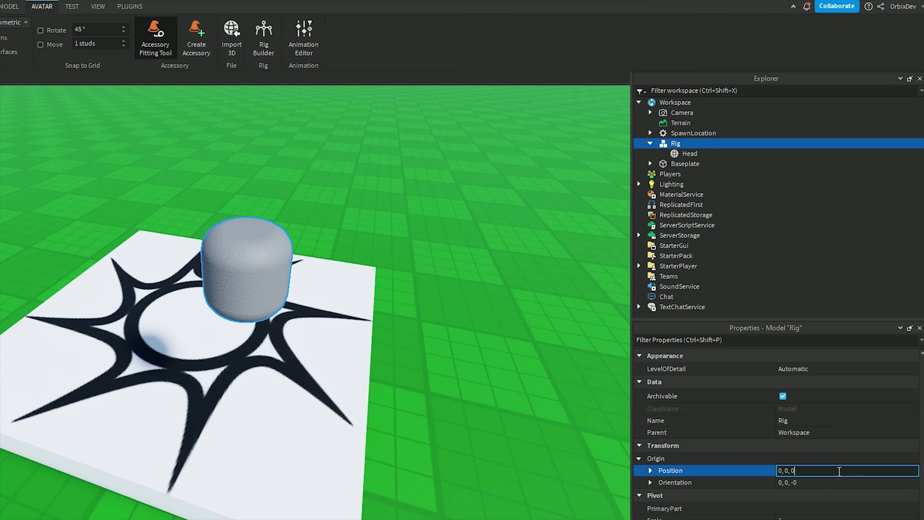
{"action": "key", "text": "Return"}
{"action": "scroll", "coordinate": [408, 255], "scroll_direction": "down", "scroll_amount": 3}
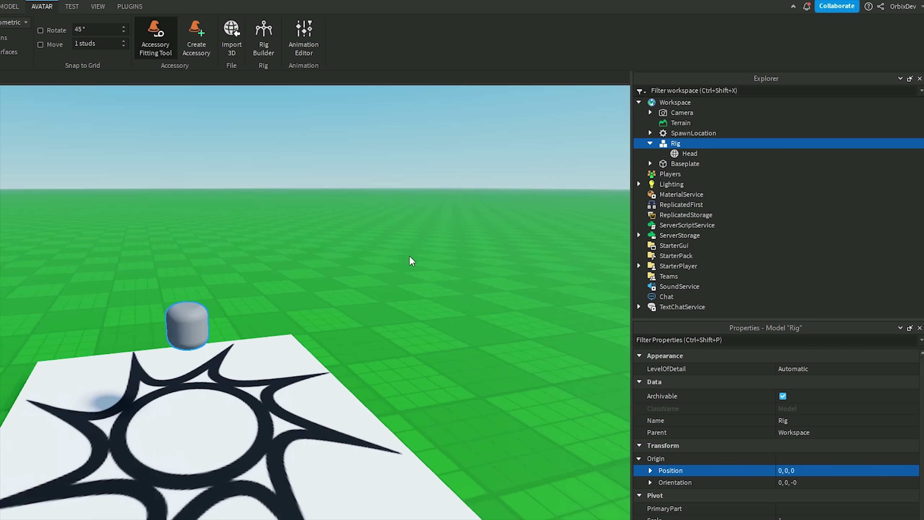
{"action": "scroll", "coordinate": [409, 254], "scroll_direction": "up", "scroll_amount": 5}
{"action": "scroll", "coordinate": [409, 255], "scroll_direction": "down", "scroll_amount": 5}
{"action": "scroll", "coordinate": [409, 255], "scroll_direction": "up", "scroll_amount": 3}
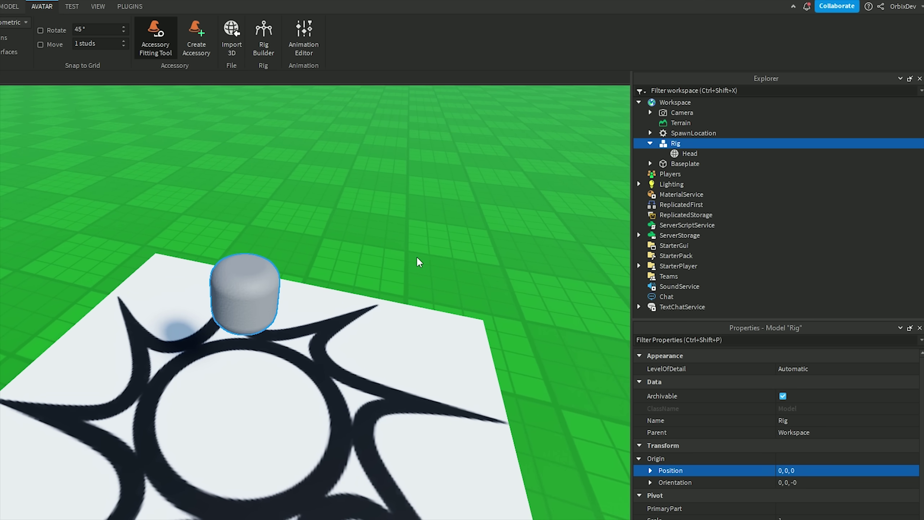
Export the Rig as an OBJ via Export Selection, naming the file 'normal ro…'.
{"action": "right_click", "coordinate": [683, 143]}
{"action": "left_click", "coordinate": [749, 484]}
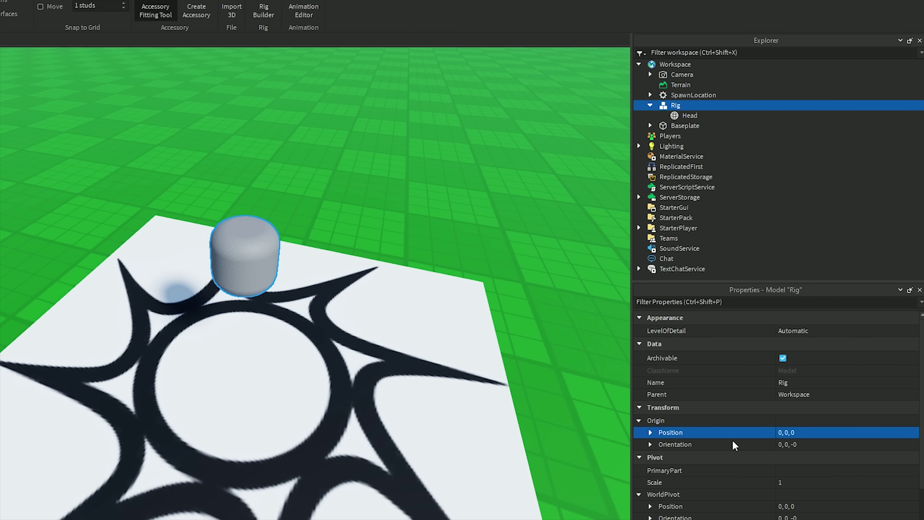
{"action": "type", "text": "normal ro"}
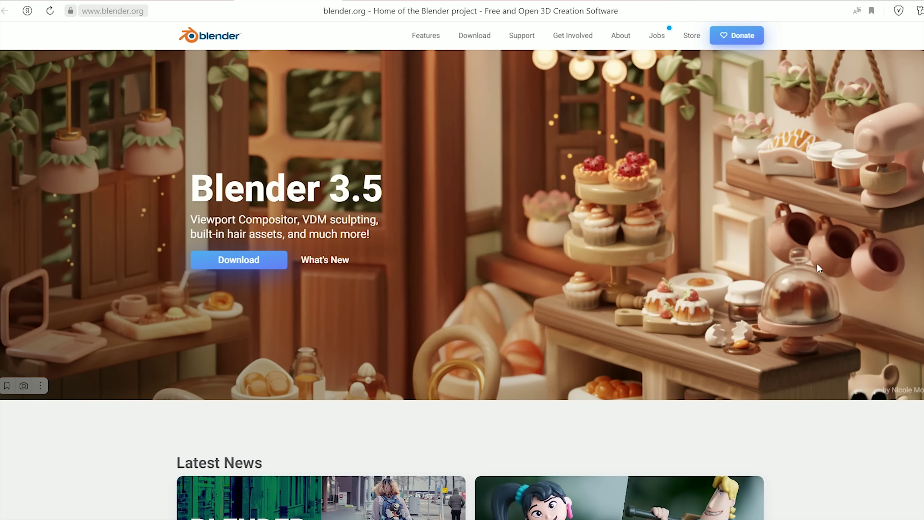
{"action": "scroll", "coordinate": [819, 268], "scroll_direction": "down", "scroll_amount": 1}
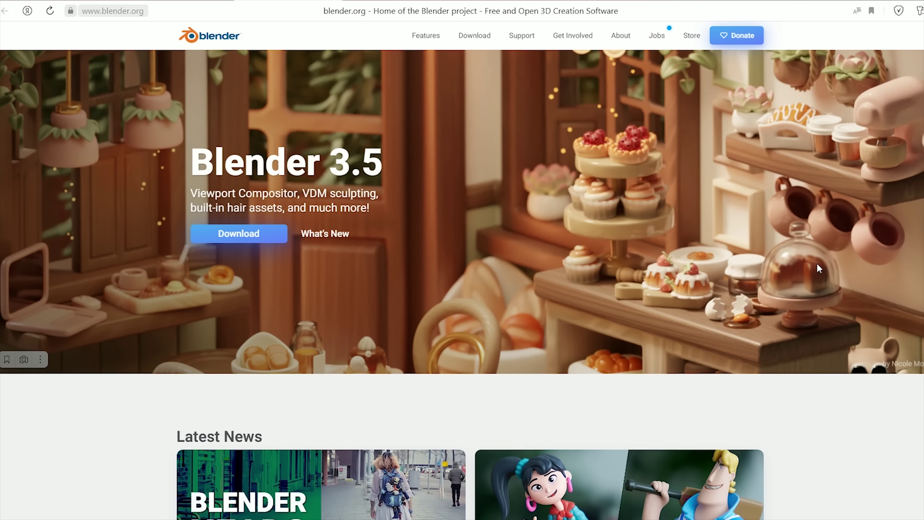
{"action": "scroll", "coordinate": [818, 268], "scroll_direction": "down", "scroll_amount": 1}
{"action": "scroll", "coordinate": [818, 268], "scroll_direction": "down", "scroll_amount": 1}
{"action": "scroll", "coordinate": [819, 268], "scroll_direction": "down", "scroll_amount": 3}
{"action": "scroll", "coordinate": [819, 268], "scroll_direction": "down", "scroll_amount": 2}
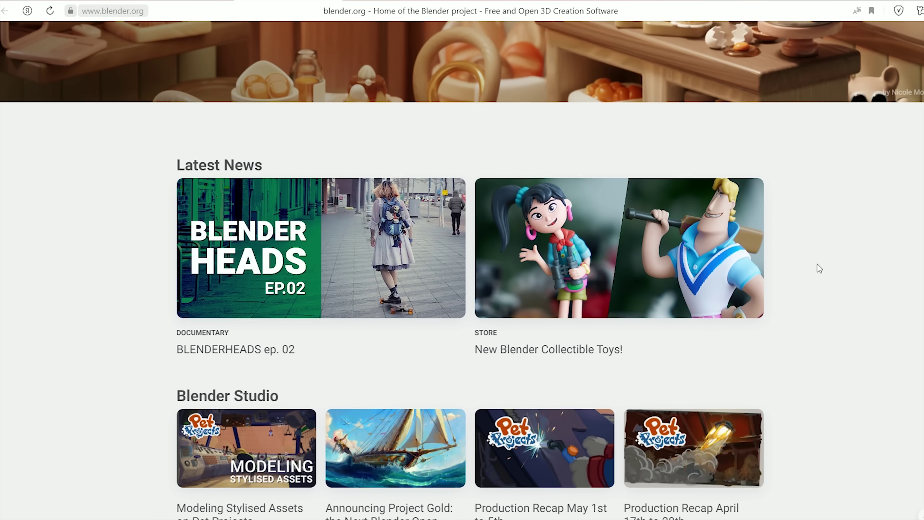
{"action": "scroll", "coordinate": [819, 268], "scroll_direction": "down", "scroll_amount": 1}
{"action": "scroll", "coordinate": [819, 268], "scroll_direction": "down", "scroll_amount": 2}
{"action": "scroll", "coordinate": [819, 268], "scroll_direction": "down", "scroll_amount": 4}
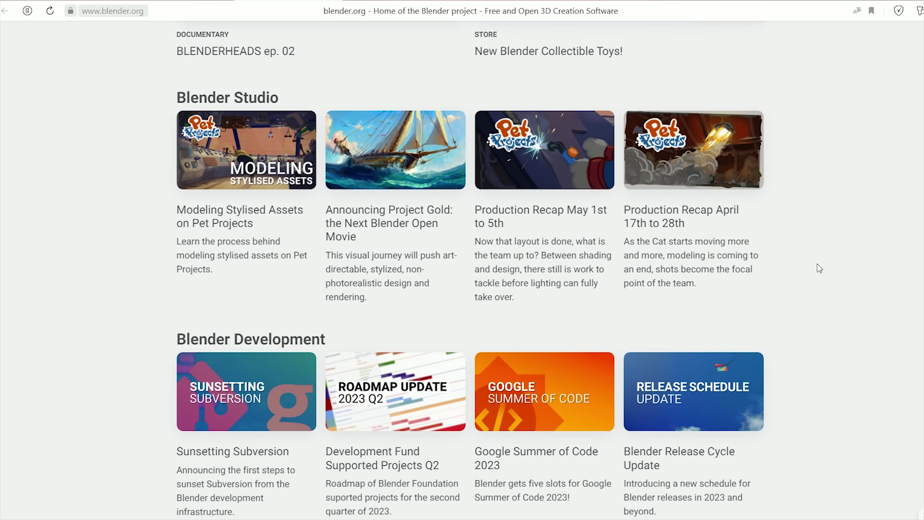
{"action": "scroll", "coordinate": [819, 268], "scroll_direction": "down", "scroll_amount": 3}
{"action": "scroll", "coordinate": [819, 268], "scroll_direction": "down", "scroll_amount": 1}
{"action": "scroll", "coordinate": [819, 269], "scroll_direction": "down", "scroll_amount": 2}
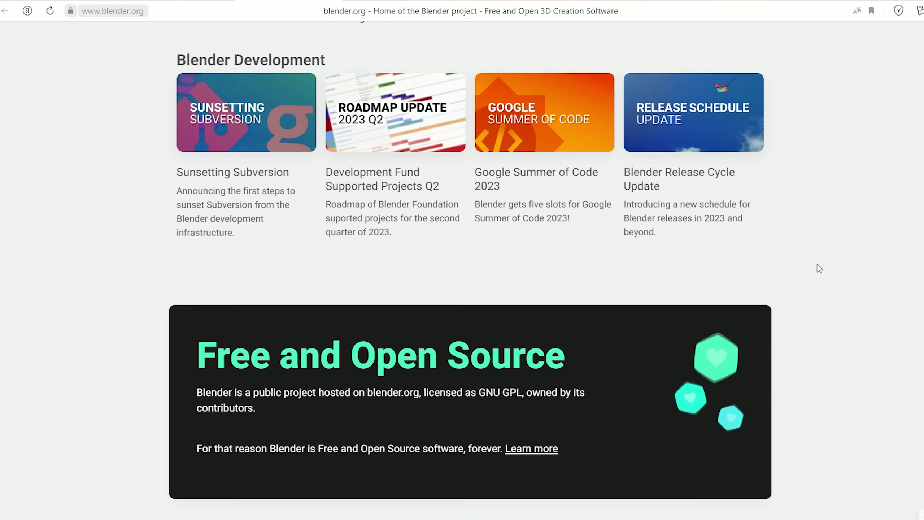
{"action": "scroll", "coordinate": [819, 269], "scroll_direction": "down", "scroll_amount": 5}
{"action": "scroll", "coordinate": [819, 268], "scroll_direction": "down", "scroll_amount": 2}
{"action": "scroll", "coordinate": [819, 269], "scroll_direction": "down", "scroll_amount": 1}
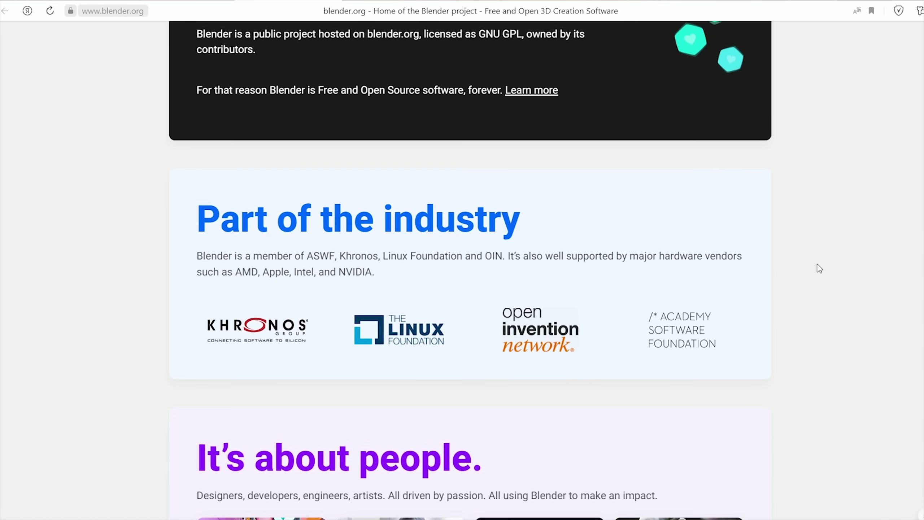
{"action": "scroll", "coordinate": [819, 268], "scroll_direction": "down", "scroll_amount": 2}
{"action": "scroll", "coordinate": [819, 268], "scroll_direction": "down", "scroll_amount": 3}
{"action": "scroll", "coordinate": [819, 268], "scroll_direction": "down", "scroll_amount": 1}
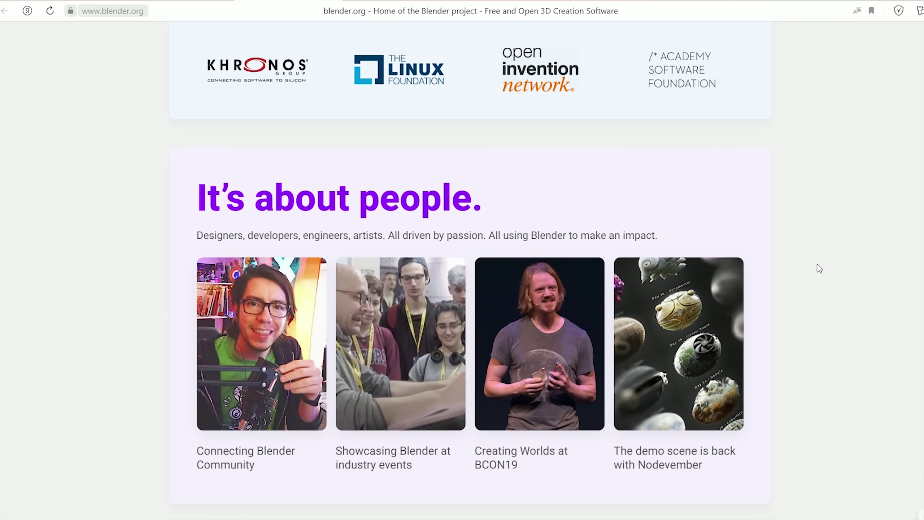
{"action": "scroll", "coordinate": [819, 269], "scroll_direction": "up", "scroll_amount": 6}
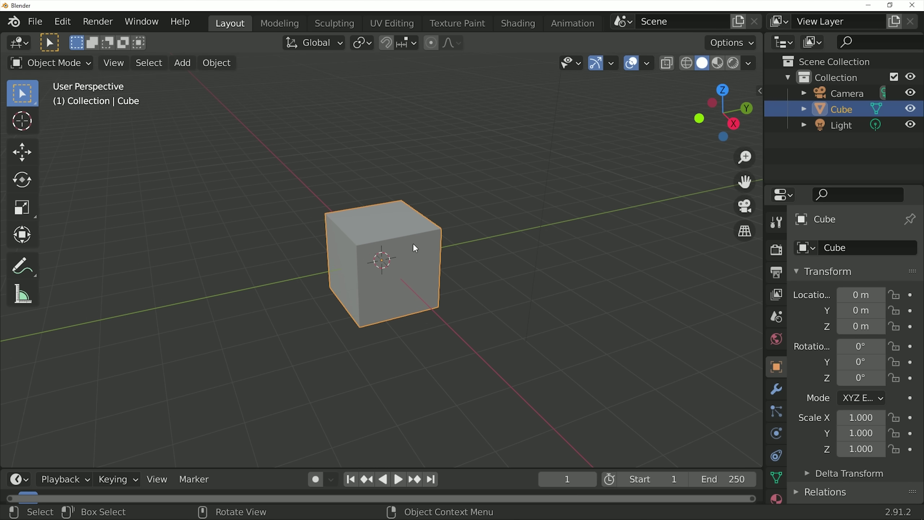
Delete the default cube and import the roblox head Wavefront OBJ file.
{"action": "right_click", "coordinate": [414, 245]}
{"action": "left_click", "coordinate": [363, 497]}
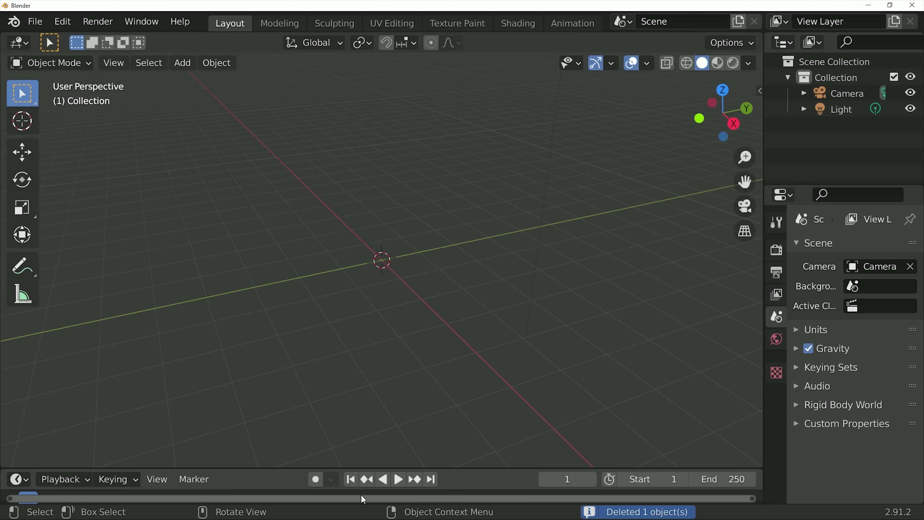
{"action": "left_click", "coordinate": [37, 23]}
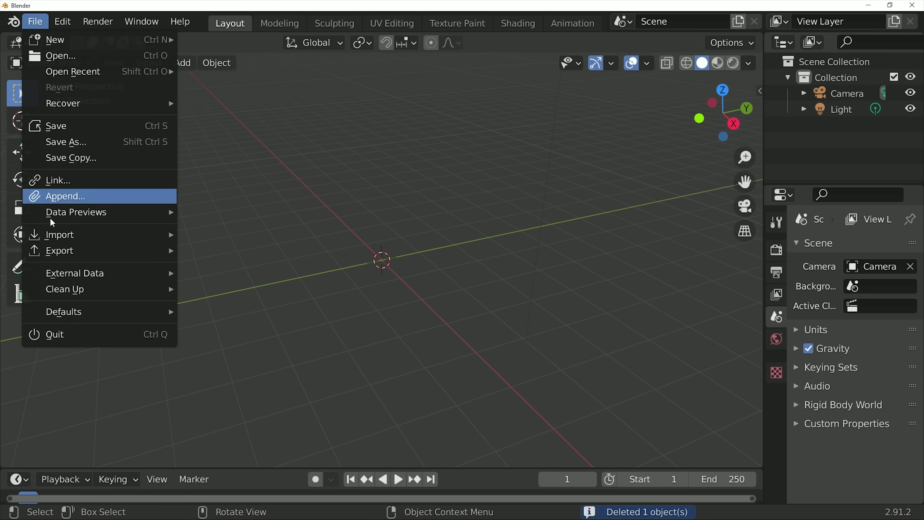
{"action": "mouse_move", "coordinate": [60, 235]}
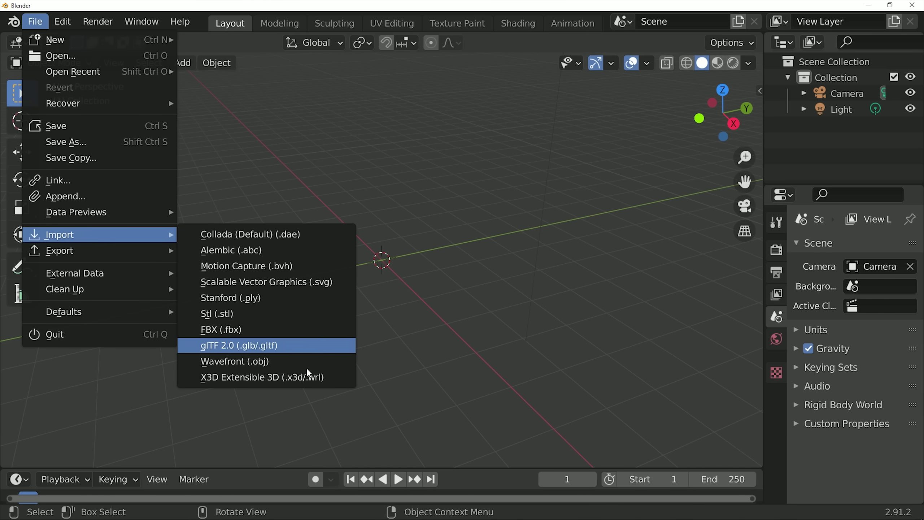
{"action": "left_click", "coordinate": [309, 362]}
{"action": "double_click", "coordinate": [571, 296]}
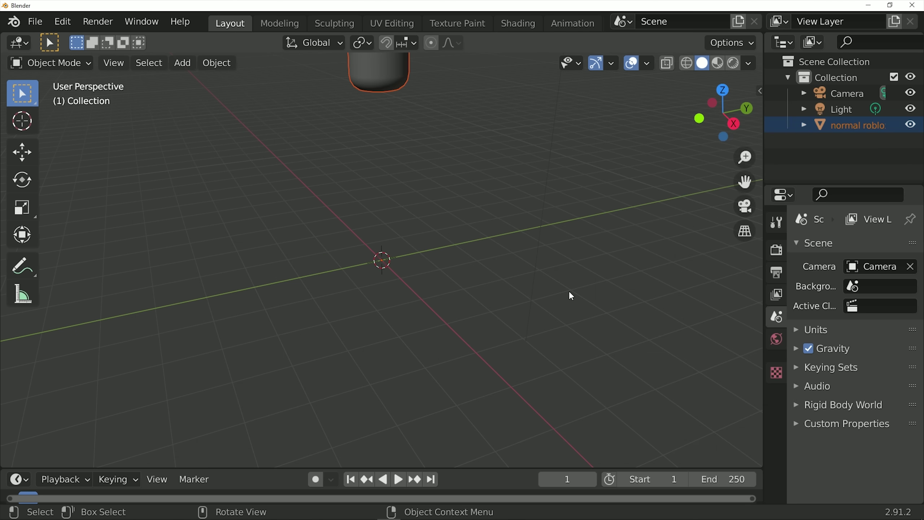
From the right-side view, move the head down to Z -3.860.
{"action": "middle_click_drag", "start_coordinate": [546, 239], "coordinate": [510, 227]}
{"action": "scroll", "coordinate": [510, 226], "scroll_direction": "down", "scroll_amount": 3}
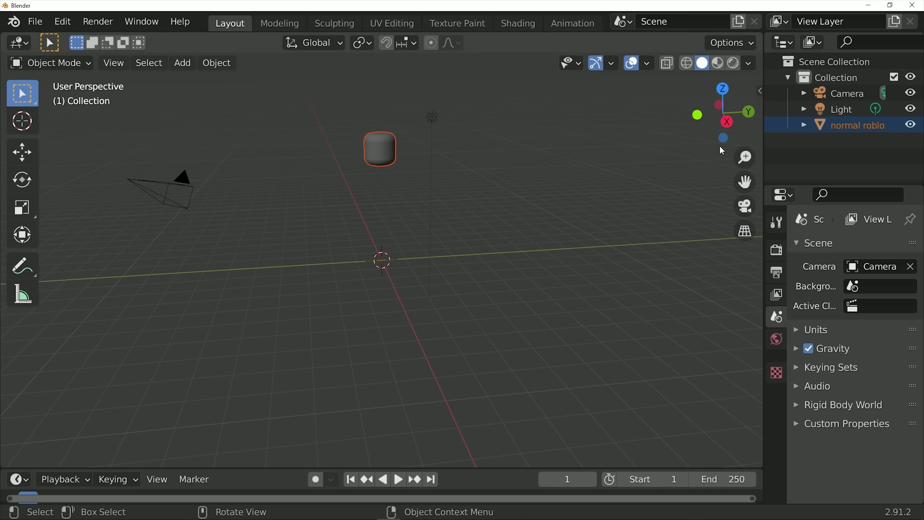
{"action": "left_click", "coordinate": [729, 121]}
{"action": "left_click", "coordinate": [22, 151]}
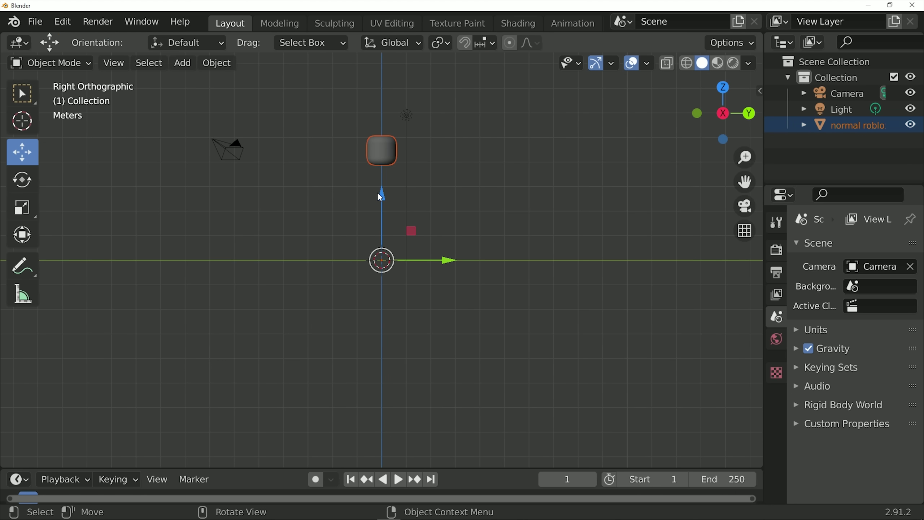
{"action": "left_click_drag", "start_coordinate": [381, 196], "coordinate": [379, 221]}
{"action": "left_click_drag", "start_coordinate": [377, 278], "coordinate": [376, 294]}
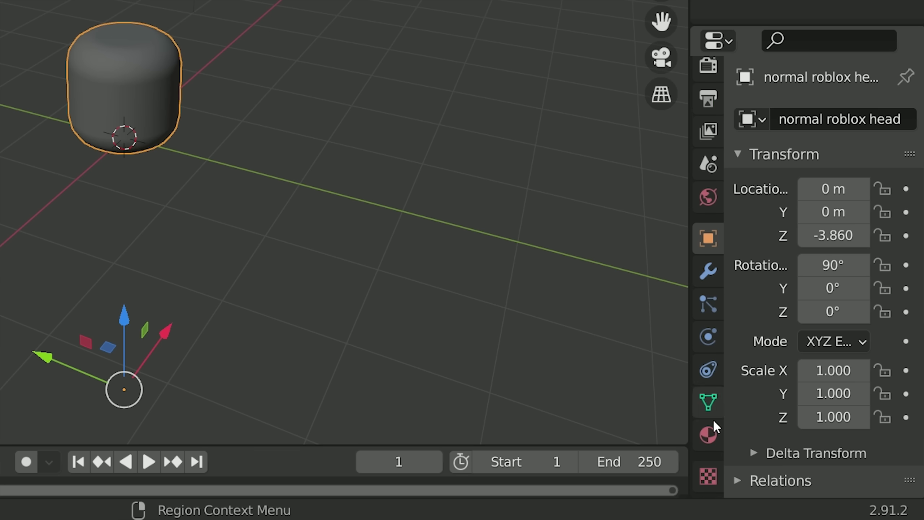
Create a new material for the head in Material properties.
{"action": "left_click", "coordinate": [706, 433]}
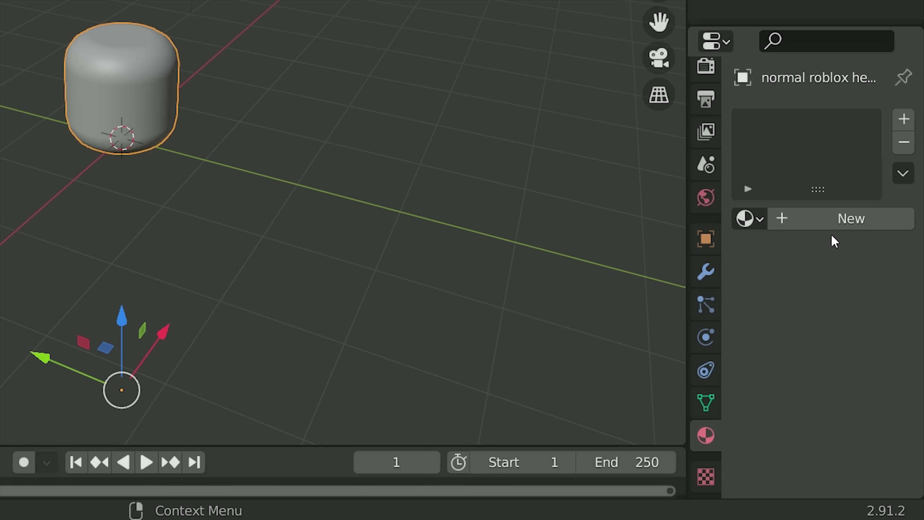
{"action": "left_click", "coordinate": [841, 220]}
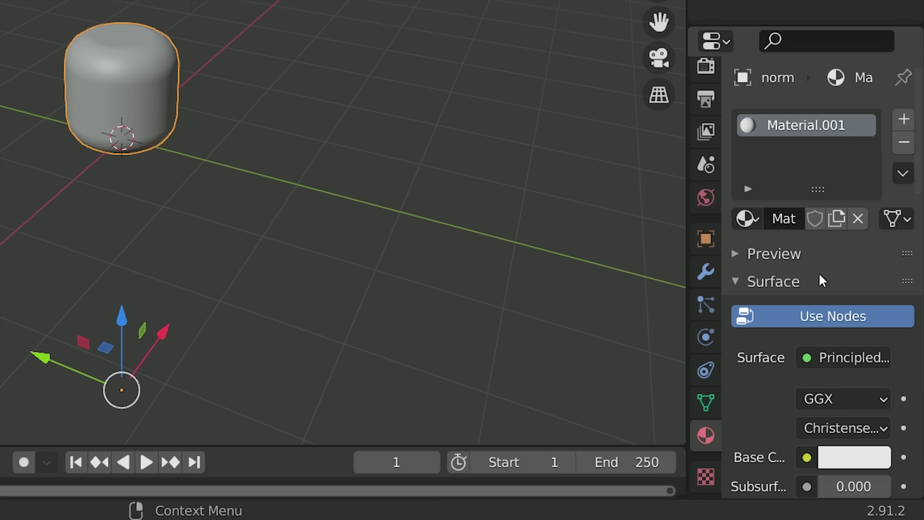
{"action": "scroll", "coordinate": [819, 272], "scroll_direction": "down", "scroll_amount": 2}
{"action": "scroll", "coordinate": [817, 273], "scroll_direction": "down", "scroll_amount": 1}
{"action": "scroll", "coordinate": [817, 273], "scroll_direction": "down", "scroll_amount": 1}
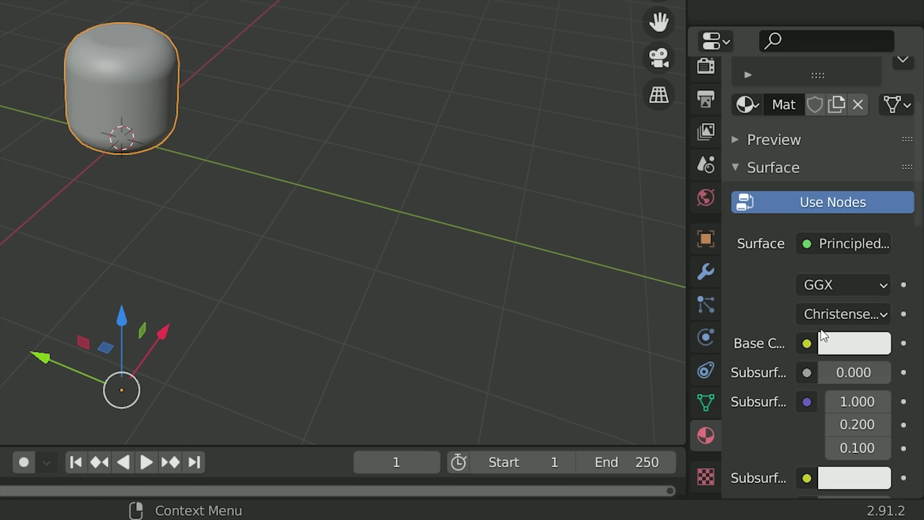
Use the scary image as the Base Color texture and switch to Material Preview.
{"action": "left_click", "coordinate": [812, 343]}
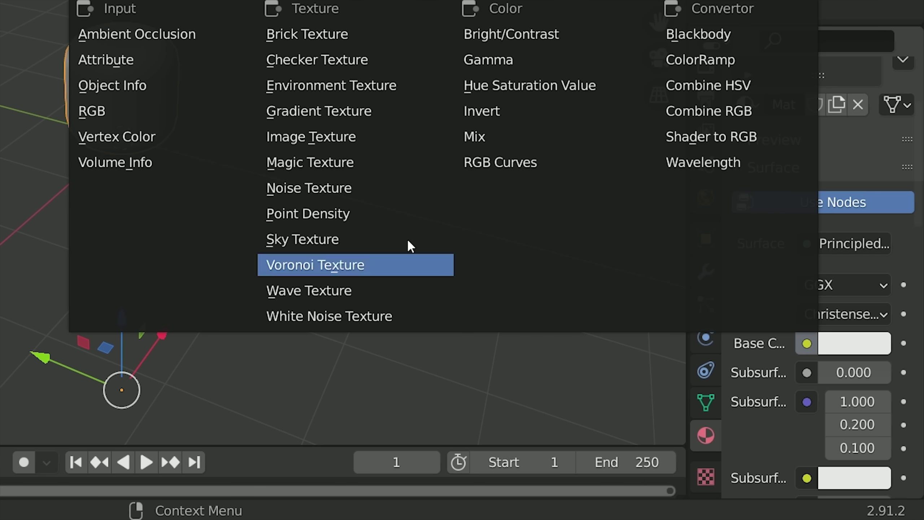
{"action": "left_click", "coordinate": [358, 138]}
{"action": "left_click", "coordinate": [915, 425]}
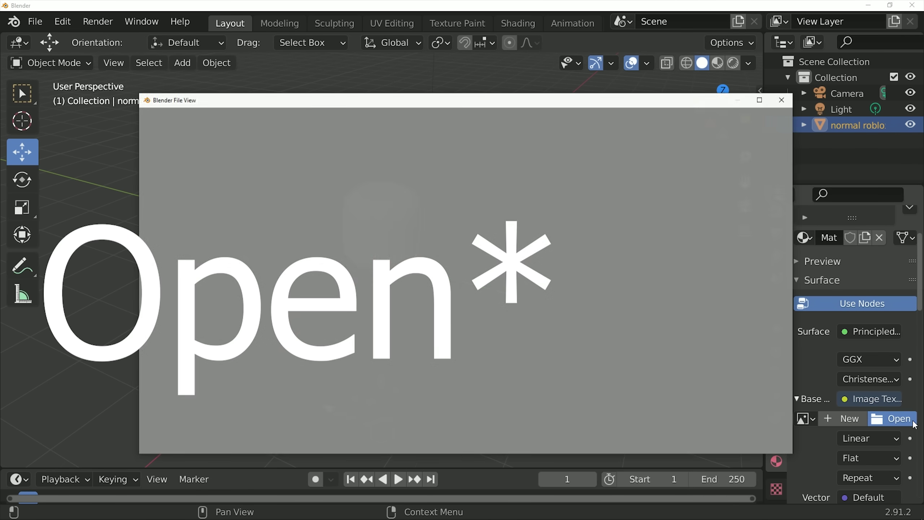
{"action": "double_click", "coordinate": [475, 229]}
{"action": "mouse_move", "coordinate": [475, 229]}
{"action": "middle_mouse_down"}
{"action": "mouse_move", "coordinate": [329, 220]}
{"action": "mouse_move", "coordinate": [263, 162]}
{"action": "mouse_move", "coordinate": [302, 91]}
{"action": "mouse_move", "coordinate": [521, 113]}
{"action": "mouse_move", "coordinate": [626, 189]}
{"action": "mouse_move", "coordinate": [627, 225]}
{"action": "mouse_move", "coordinate": [584, 241]}
{"action": "middle_mouse_up"}
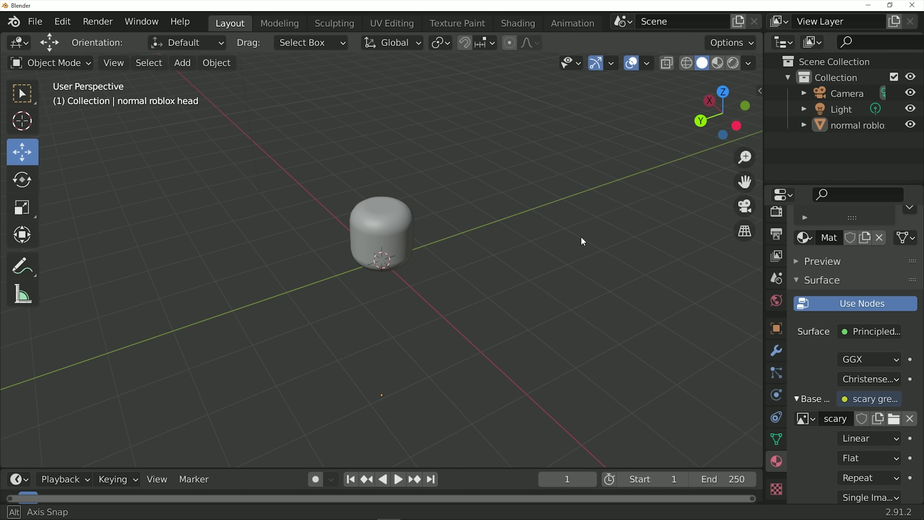
{"action": "left_click", "coordinate": [718, 66]}
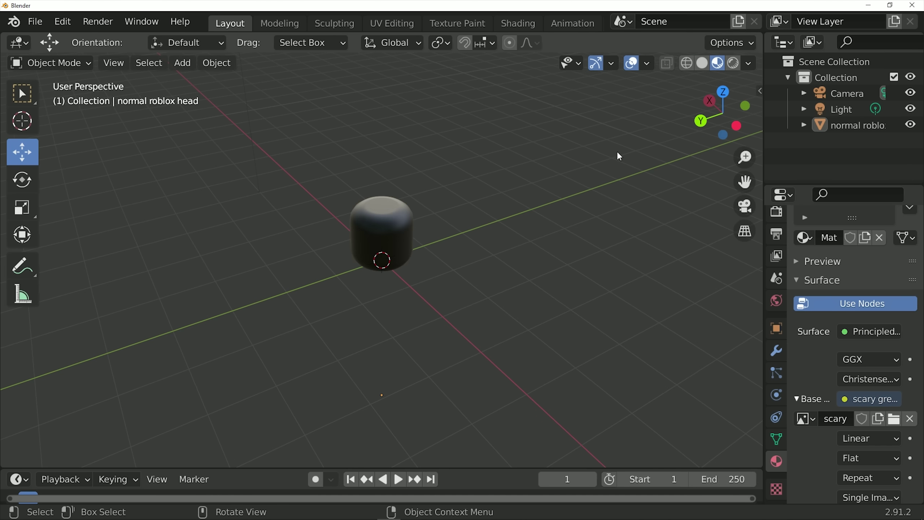
Preview the head in UV Editing, widening the 3D view, changing shading and viewing from the right.
{"action": "mouse_move", "coordinate": [574, 194]}
{"action": "middle_mouse_down"}
{"action": "mouse_move", "coordinate": [535, 164]}
{"action": "mouse_move", "coordinate": [408, 107]}
{"action": "mouse_move", "coordinate": [286, 77]}
{"action": "mouse_move", "coordinate": [144, 452]}
{"action": "mouse_move", "coordinate": [547, 197]}
{"action": "mouse_move", "coordinate": [458, 180]}
{"action": "mouse_move", "coordinate": [465, 176]}
{"action": "mouse_move", "coordinate": [710, 192]}
{"action": "mouse_move", "coordinate": [397, 53]}
{"action": "middle_mouse_up"}
{"action": "scroll", "coordinate": [696, 190], "scroll_direction": "down", "scroll_amount": 1}
{"action": "left_click", "coordinate": [403, 28]}
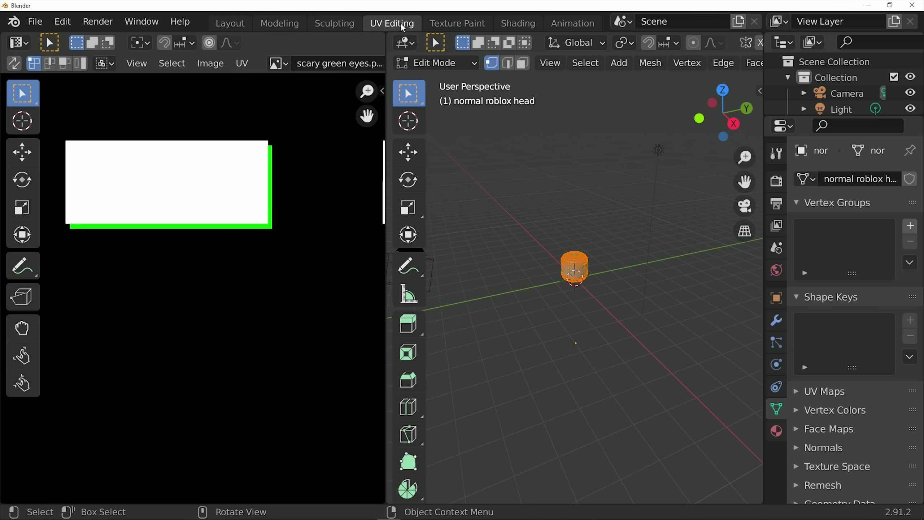
{"action": "scroll", "coordinate": [310, 190], "scroll_direction": "down", "scroll_amount": 2}
{"action": "scroll", "coordinate": [585, 237], "scroll_direction": "up", "scroll_amount": 3}
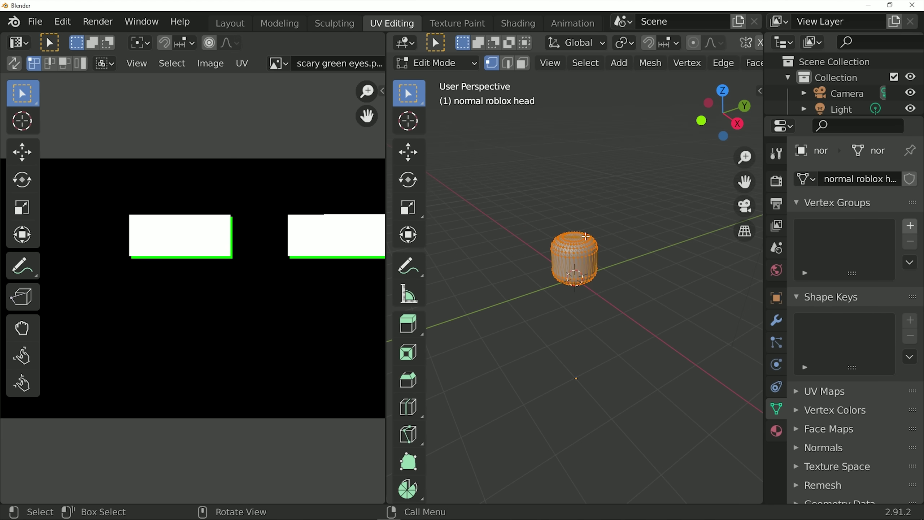
{"action": "left_click_drag", "start_coordinate": [388, 280], "coordinate": [150, 280]}
{"action": "left_click", "coordinate": [731, 63]}
{"action": "middle_click_drag", "start_coordinate": [642, 188], "coordinate": [544, 154]}
{"action": "left_click", "coordinate": [719, 119]}
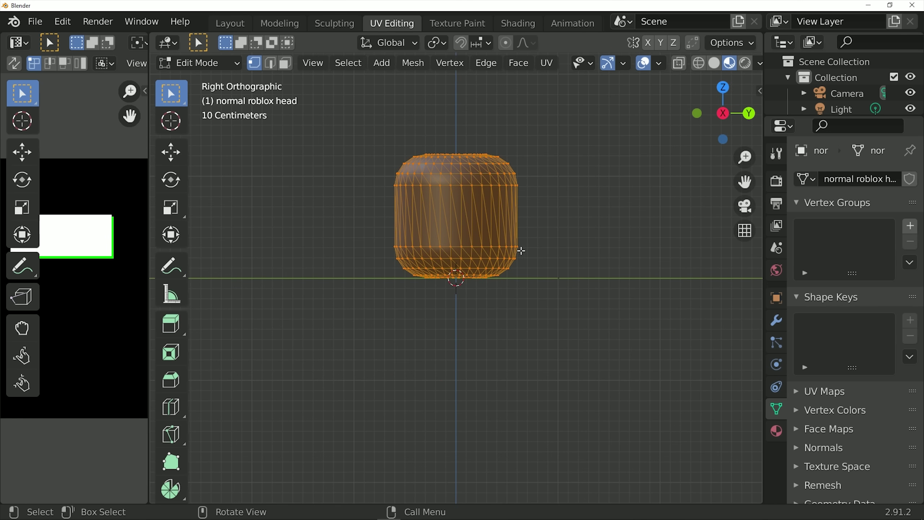
Back in Modeling, clear the selection and use face select in wireframe top view.
{"action": "left_click", "coordinate": [296, 23]}
{"action": "mouse_move", "coordinate": [330, 87]}
{"action": "middle_mouse_down"}
{"action": "mouse_move", "coordinate": [444, 178]}
{"action": "mouse_move", "coordinate": [511, 217]}
{"action": "mouse_move", "coordinate": [489, 204]}
{"action": "mouse_move", "coordinate": [503, 226]}
{"action": "middle_mouse_up"}
{"action": "left_click", "coordinate": [512, 217]}
{"action": "scroll", "coordinate": [504, 225], "scroll_direction": "up", "scroll_amount": 2}
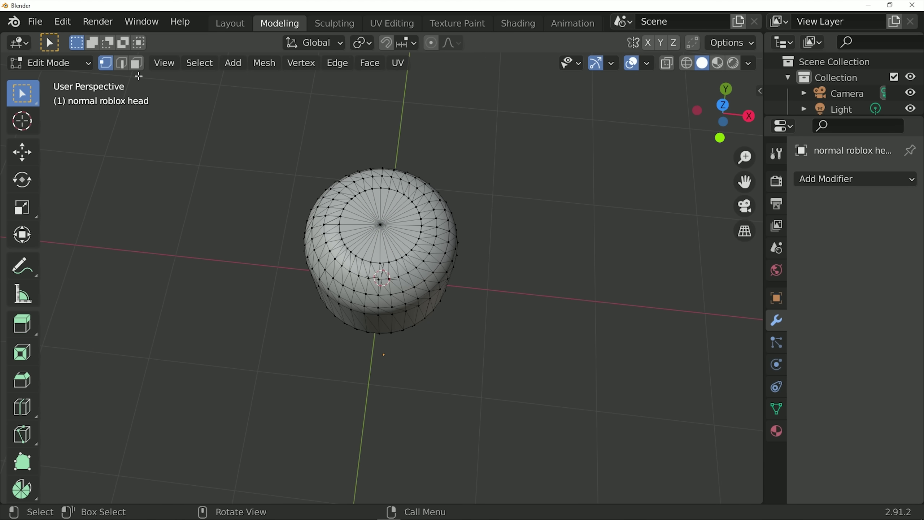
{"action": "left_click", "coordinate": [138, 65]}
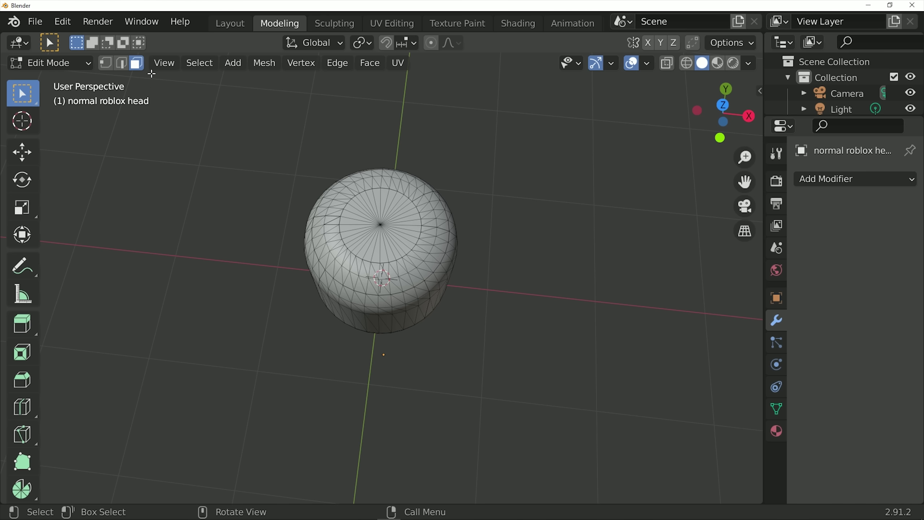
{"action": "left_click", "coordinate": [687, 69]}
{"action": "middle_click_drag", "start_coordinate": [543, 131], "coordinate": [571, 159]}
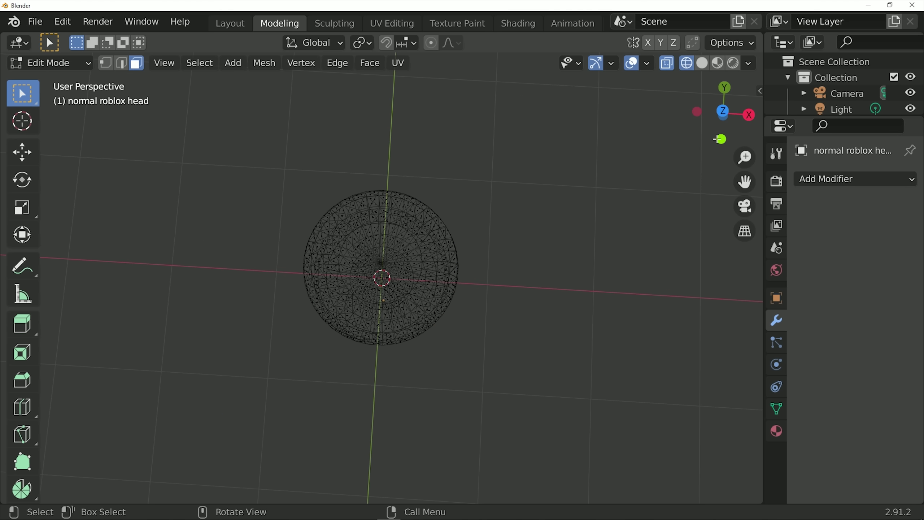
{"action": "left_click", "coordinate": [724, 109]}
{"action": "scroll", "coordinate": [596, 155], "scroll_direction": "up", "scroll_amount": 4}
{"action": "scroll", "coordinate": [527, 151], "scroll_direction": "up", "scroll_amount": 1}
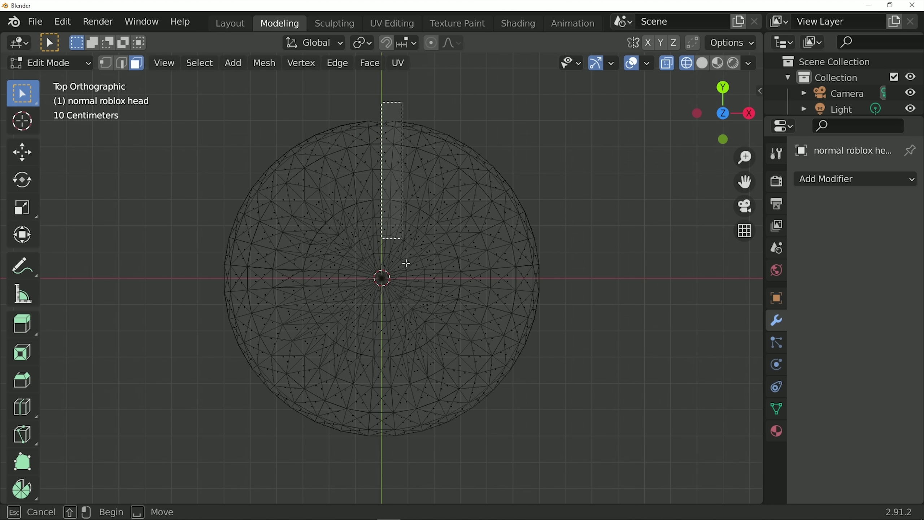
Box-select the head's right half and show it in UV Editing beside the eye texture.
{"action": "mouse_move", "coordinate": [407, 263]}
{"action": "left_mouse_down"}
{"action": "mouse_move", "coordinate": [427, 442]}
{"action": "mouse_move", "coordinate": [652, 480]}
{"action": "left_mouse_up"}
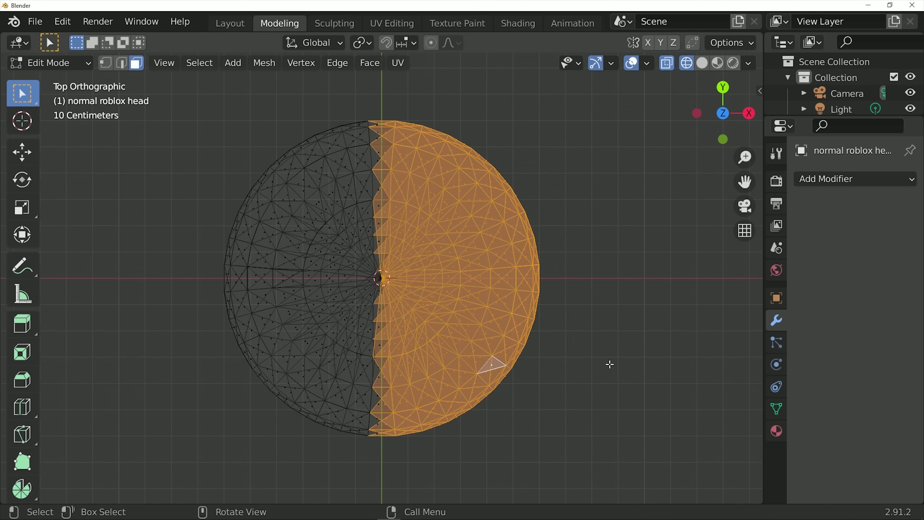
{"action": "middle_click_drag", "start_coordinate": [610, 364], "coordinate": [582, 219]}
{"action": "left_click", "coordinate": [391, 23]}
{"action": "scroll", "coordinate": [166, 223], "scroll_direction": "down", "scroll_amount": 2}
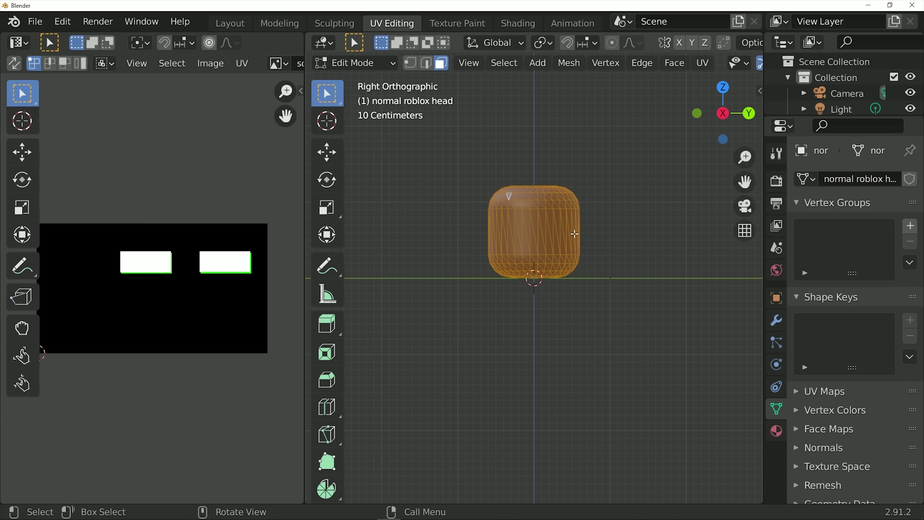
Project the head's UVs from view, enlarge the island and slide it right to align the eyes.
{"action": "key", "text": "u"}
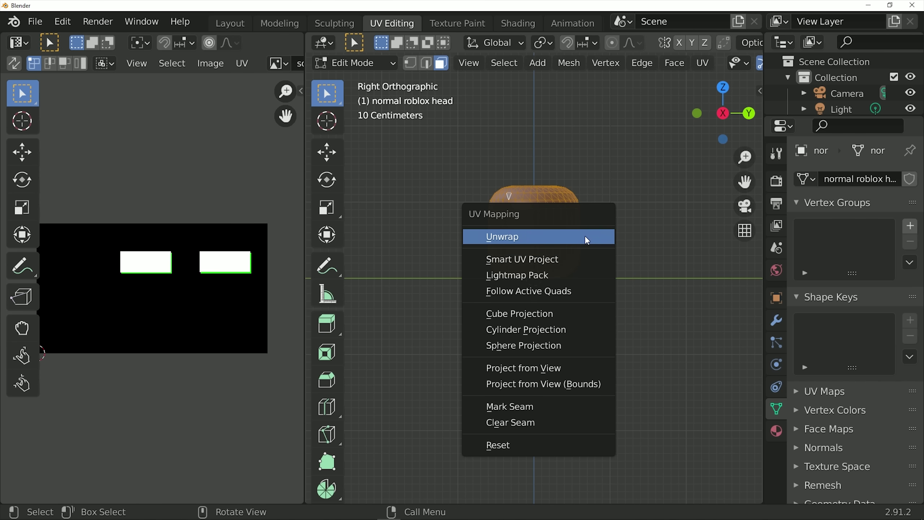
{"action": "left_click", "coordinate": [557, 367]}
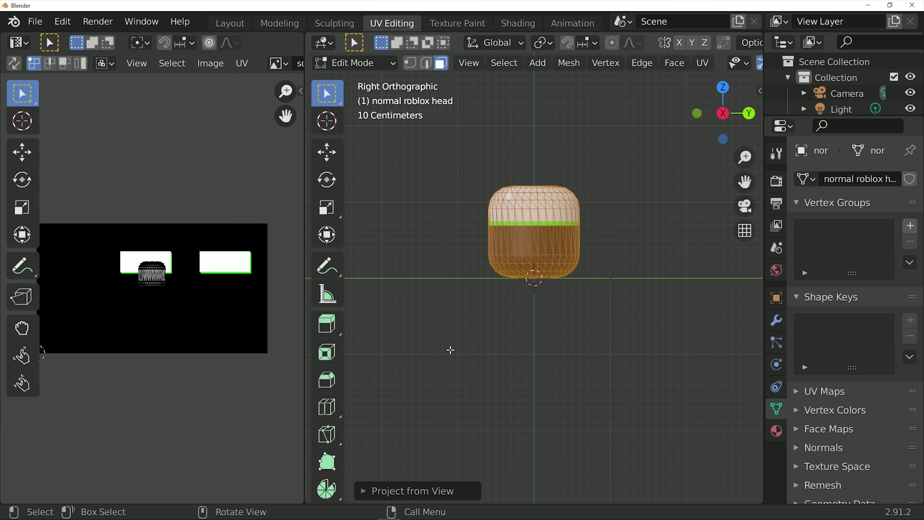
{"action": "scroll", "coordinate": [222, 311], "scroll_direction": "up", "scroll_amount": 1}
{"action": "scroll", "coordinate": [222, 312], "scroll_direction": "up", "scroll_amount": 1}
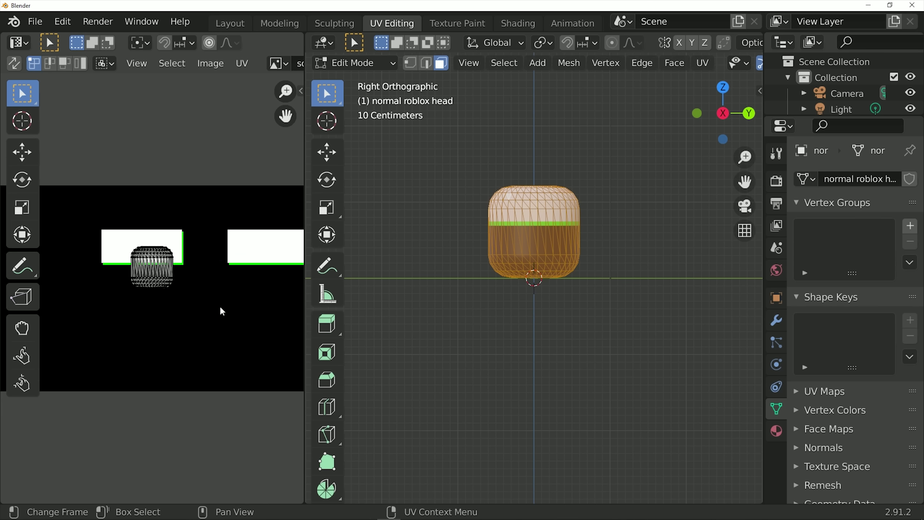
{"action": "key", "text": "a"}
{"action": "key", "text": "s"}
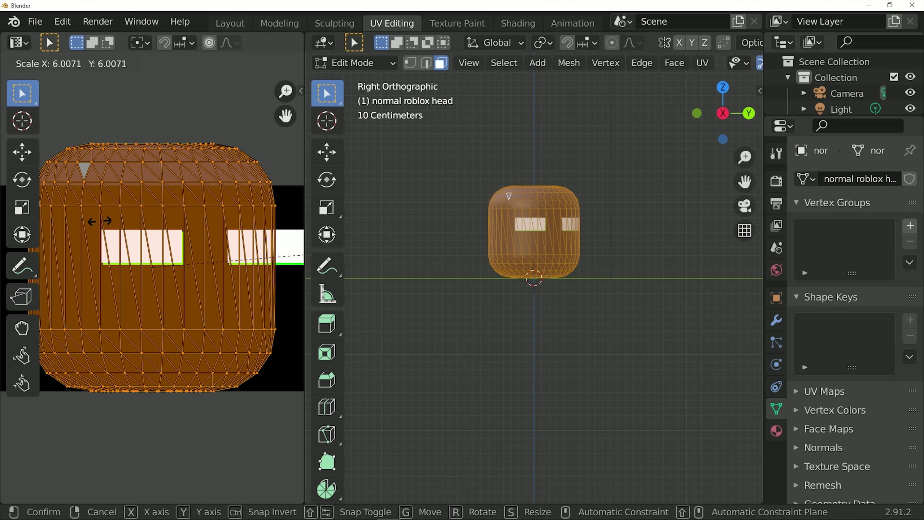
{"action": "left_click", "coordinate": [119, 219]}
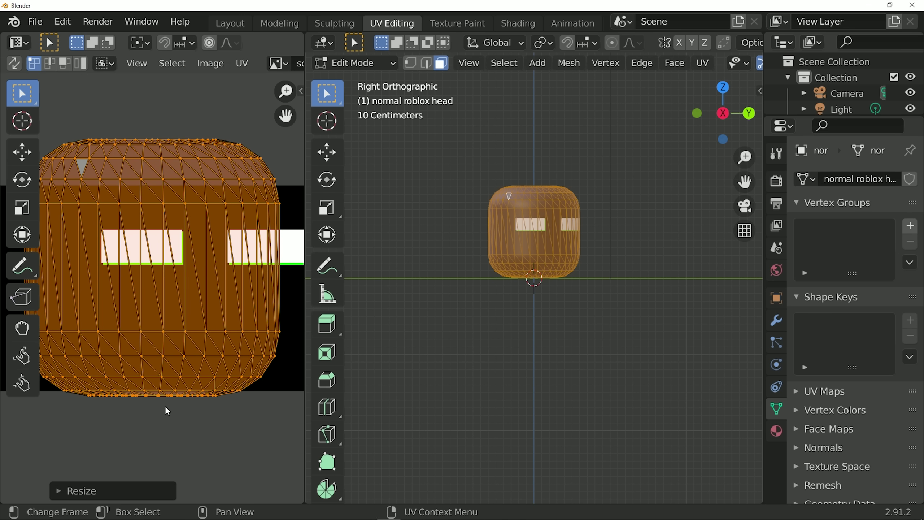
{"action": "scroll", "coordinate": [167, 410], "scroll_direction": "down", "scroll_amount": 1}
{"action": "left_click", "coordinate": [26, 158]}
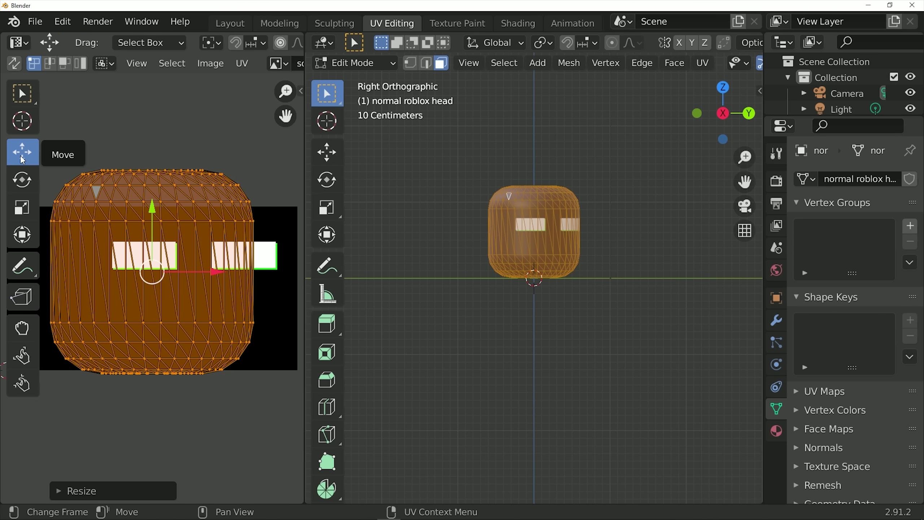
{"action": "left_click_drag", "start_coordinate": [222, 275], "coordinate": [263, 274]}
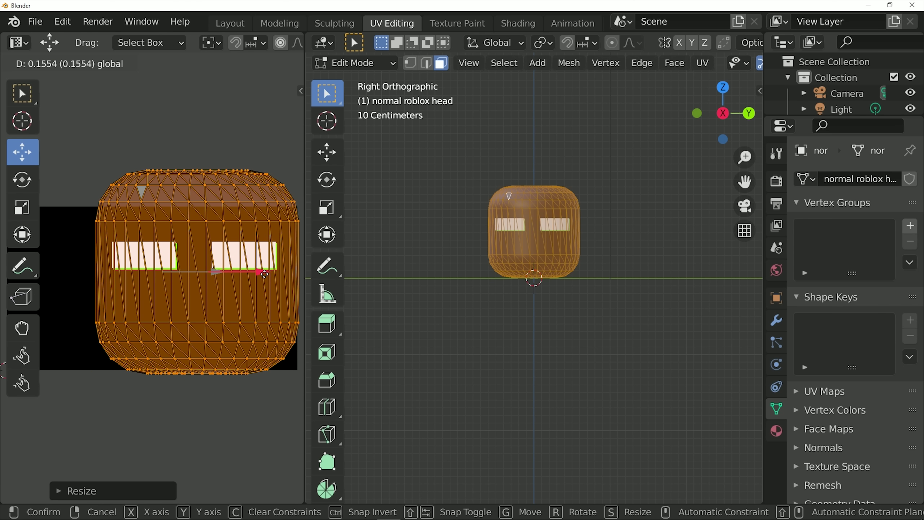
Return to Layout and orbit around the head to check the mapped eyes.
{"action": "key", "text": "ctrl+Page_Up"}
{"action": "key", "text": "ctrl+Page_Up"}
{"action": "key", "text": "ctrl+Page_Up"}
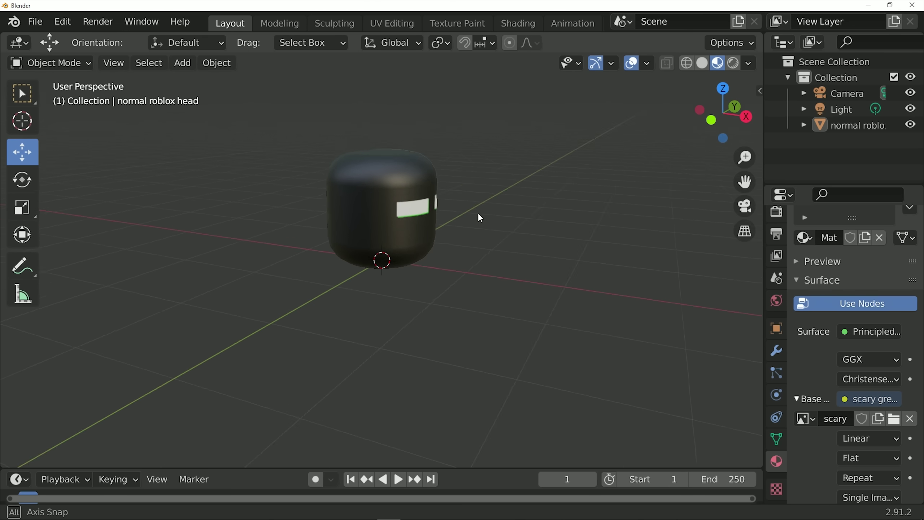
{"action": "mouse_move", "coordinate": [478, 212]}
{"action": "middle_mouse_down"}
{"action": "mouse_move", "coordinate": [360, 222]}
{"action": "mouse_move", "coordinate": [328, 209]}
{"action": "mouse_move", "coordinate": [357, 178]}
{"action": "mouse_move", "coordinate": [383, 172]}
{"action": "middle_mouse_up"}
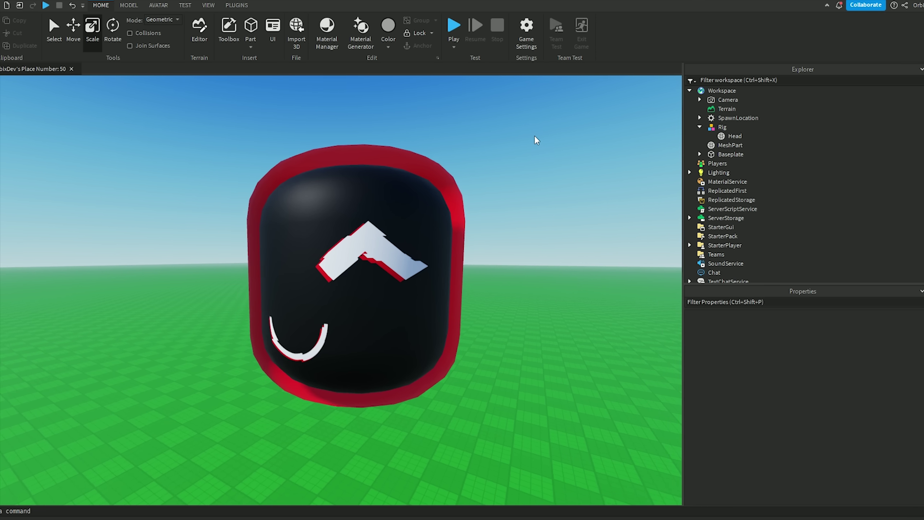
{"action": "right_click_drag", "start_coordinate": [536, 140], "coordinate": [537, 140]}
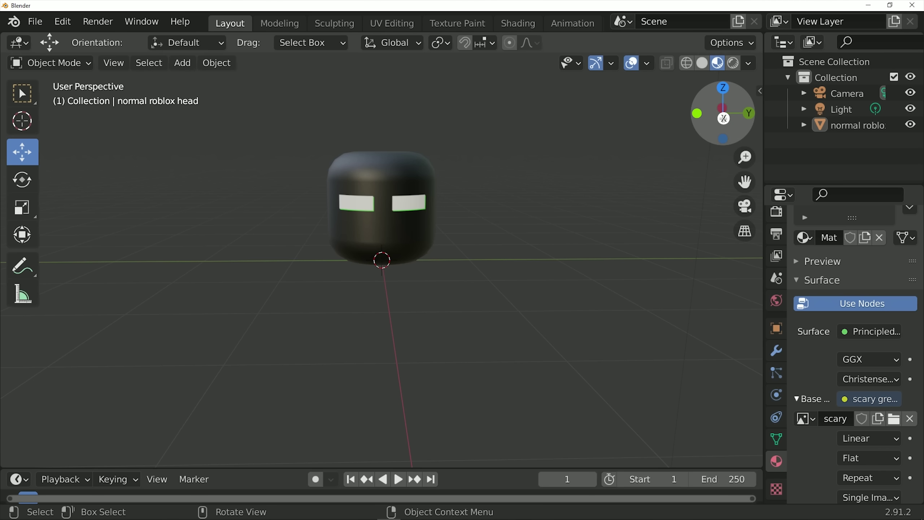
Duplicate the head in place, scale the copy to about 1.064, and lower it over the original.
{"action": "key", "text": "KP_3"}
{"action": "left_click", "coordinate": [411, 205]}
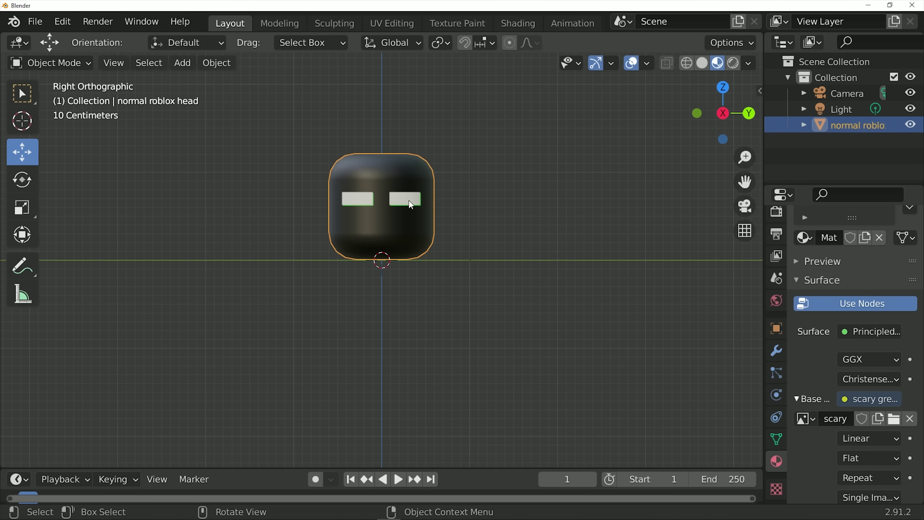
{"action": "key", "text": "shift+d"}
{"action": "right_click", "coordinate": [541, 244]}
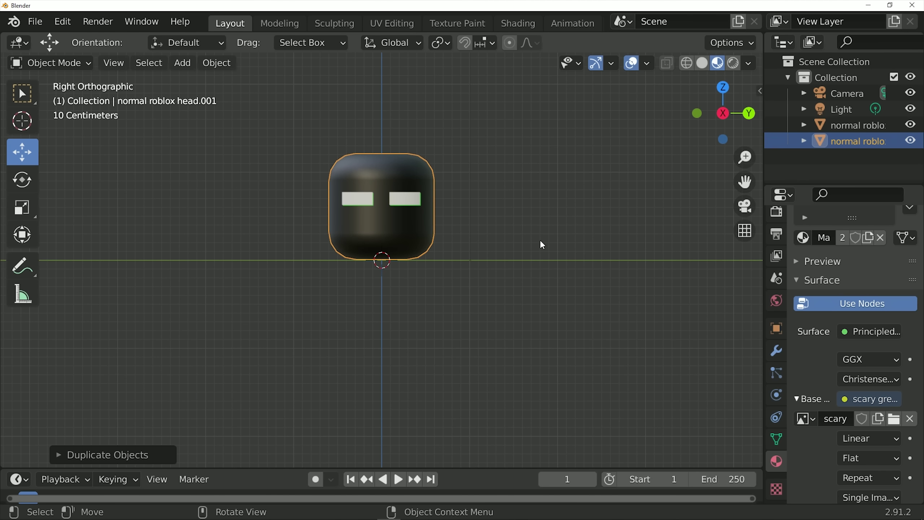
{"action": "key", "text": "s"}
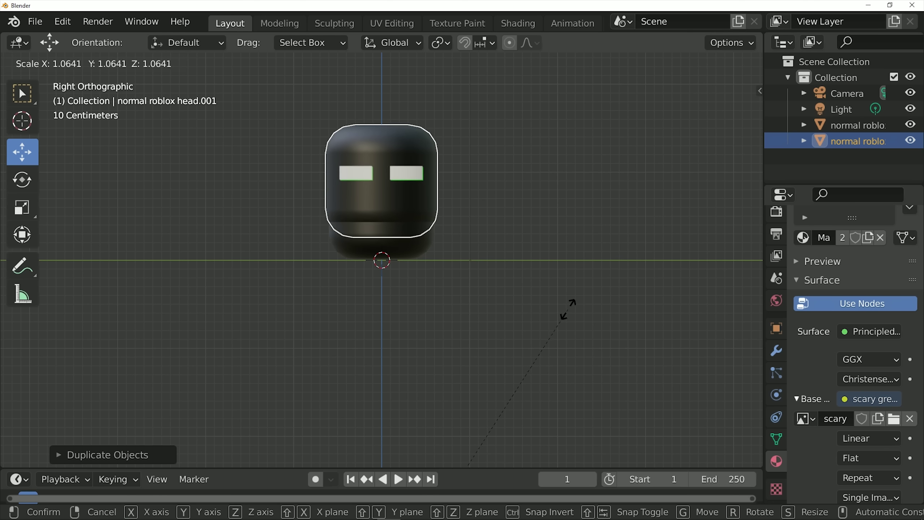
{"action": "left_click", "coordinate": [572, 306]}
{"action": "left_click", "coordinate": [686, 64]}
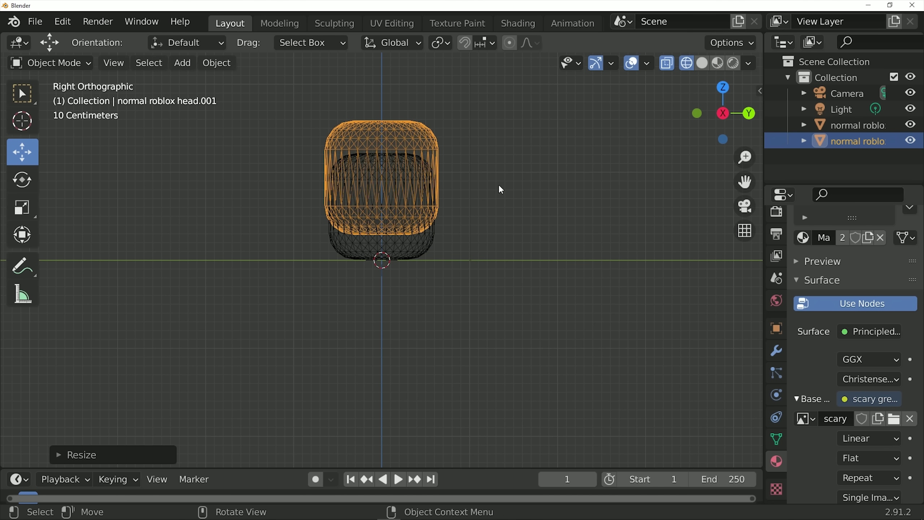
{"action": "scroll", "coordinate": [265, 236], "scroll_direction": "down", "scroll_amount": 4}
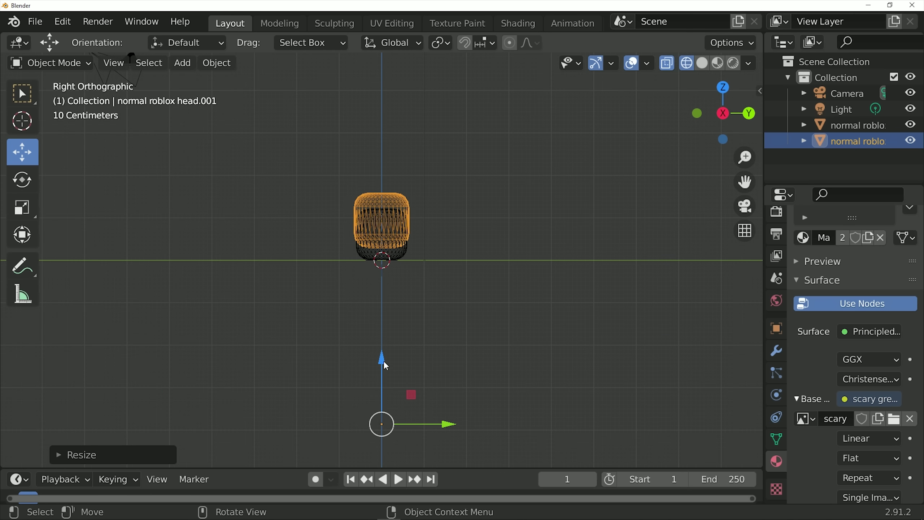
{"action": "left_click_drag", "start_coordinate": [386, 365], "coordinate": [384, 379]}
{"action": "scroll", "coordinate": [407, 260], "scroll_direction": "up", "scroll_amount": 7}
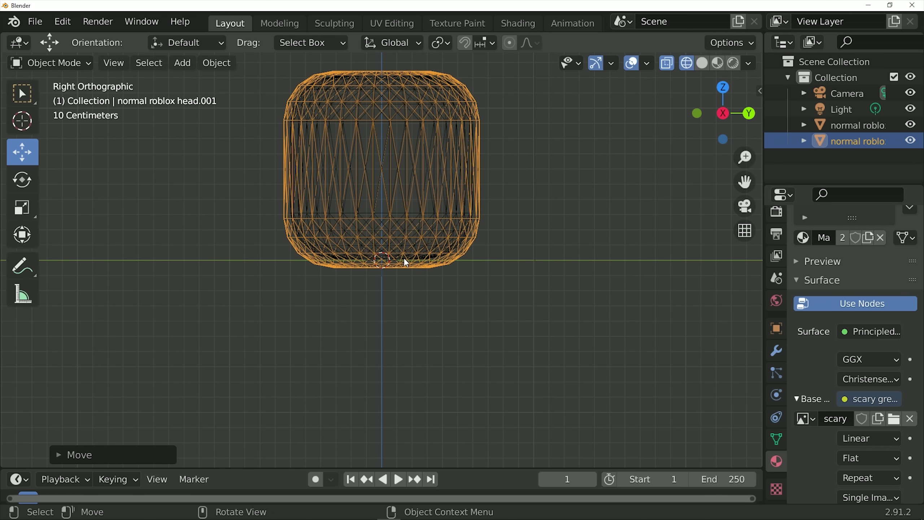
{"action": "left_click", "coordinate": [421, 190]}
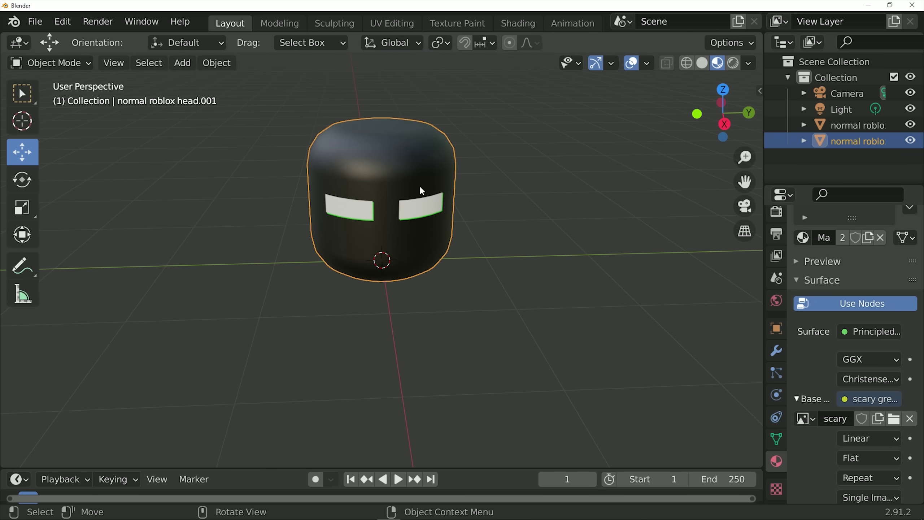
In UV Editing, select all of the copy and project its UVs from the right-side view.
{"action": "left_click", "coordinate": [407, 32]}
{"action": "middle_click_drag", "start_coordinate": [546, 218], "coordinate": [632, 284]}
{"action": "key", "text": "a"}
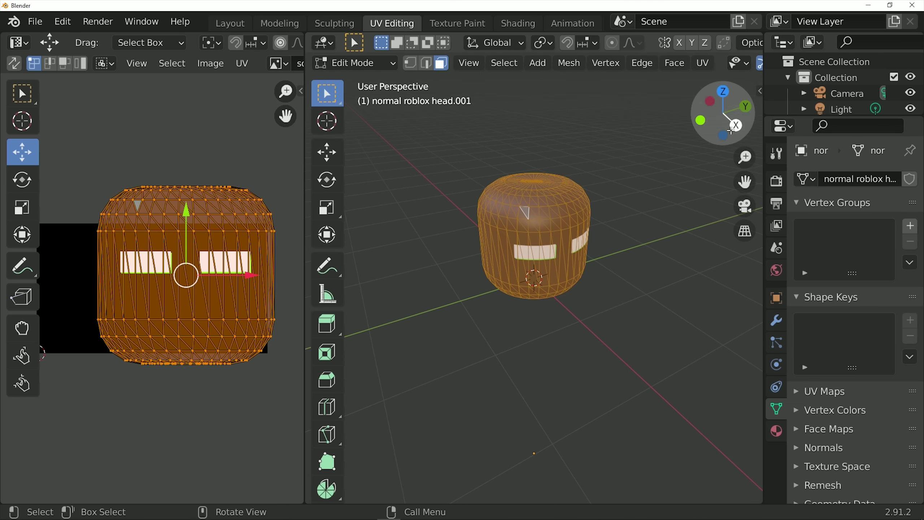
{"action": "left_click", "coordinate": [736, 125]}
{"action": "key", "text": "u"}
{"action": "left_click", "coordinate": [631, 226]}
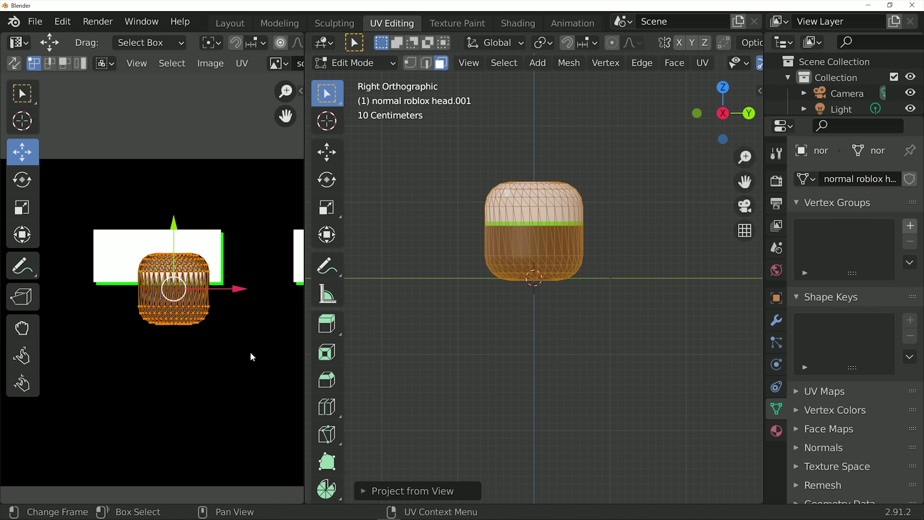
Shrink the copy's UV island into the texture's green band, then return to Layout and select the shell.
{"action": "key", "text": "s"}
{"action": "left_click", "coordinate": [223, 351]}
{"action": "key", "text": "s"}
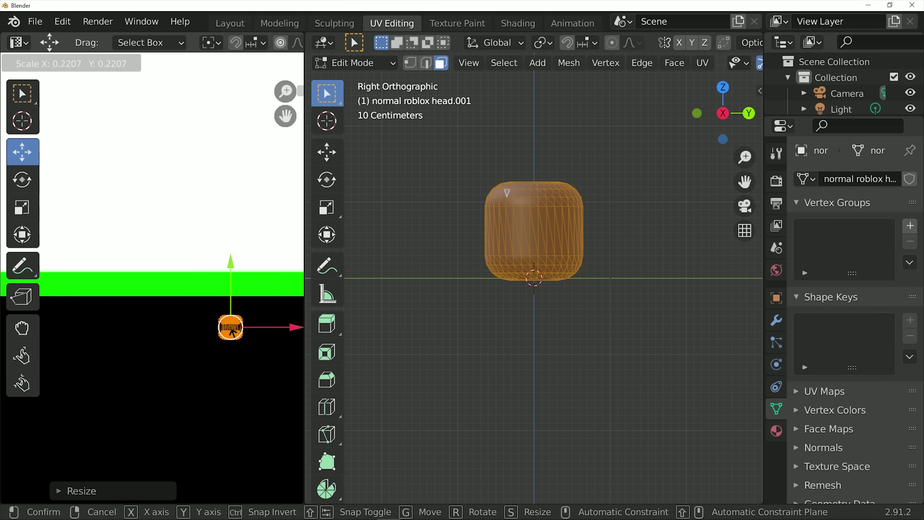
{"action": "key", "text": "g"}
{"action": "left_click", "coordinate": [258, 361]}
{"action": "key", "text": "s"}
{"action": "left_click", "coordinate": [248, 174]}
{"action": "left_click", "coordinate": [230, 23]}
{"action": "mouse_move", "coordinate": [489, 252]}
{"action": "middle_mouse_down"}
{"action": "mouse_move", "coordinate": [450, 180]}
{"action": "mouse_move", "coordinate": [386, 293]}
{"action": "mouse_move", "coordinate": [511, 217]}
{"action": "middle_mouse_up"}
{"action": "left_click", "coordinate": [437, 152]}
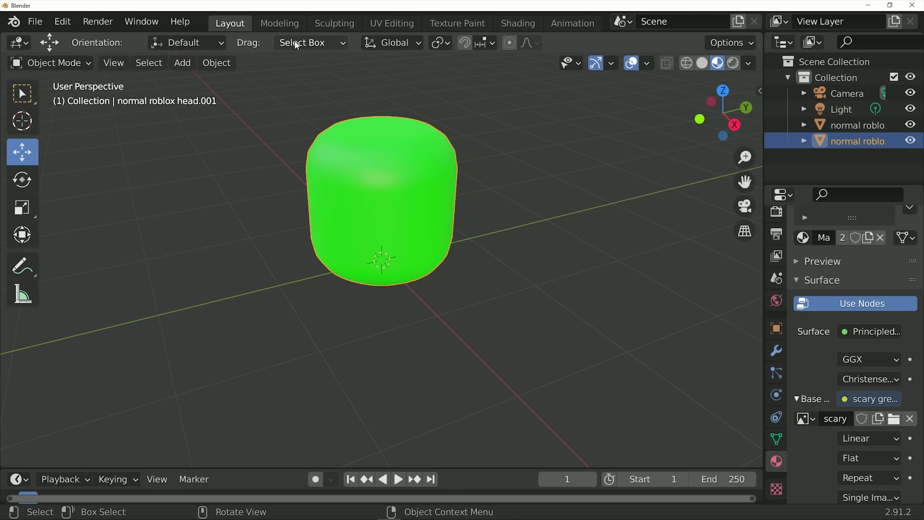
In Modeling with solid material shading, flip the green shell's normals via Alt+N.
{"action": "left_click", "coordinate": [279, 23]}
{"action": "left_click", "coordinate": [717, 64]}
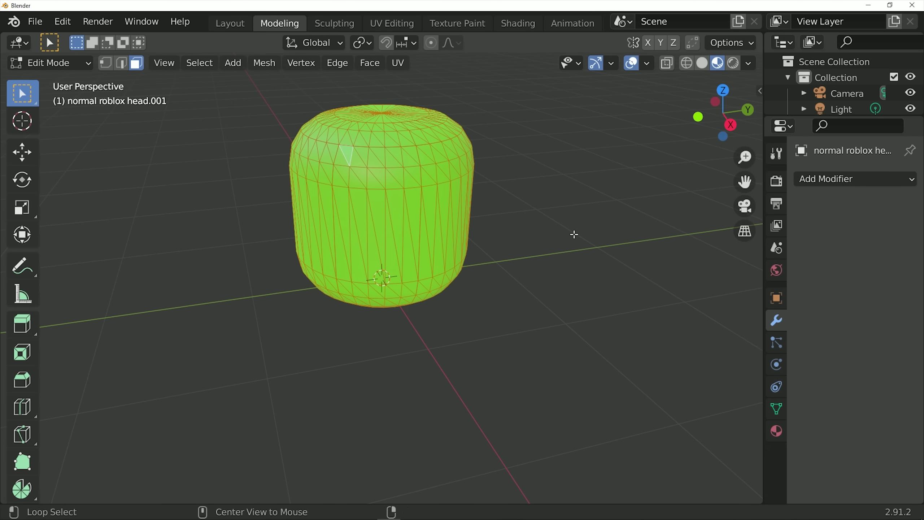
{"action": "key", "text": "alt+n"}
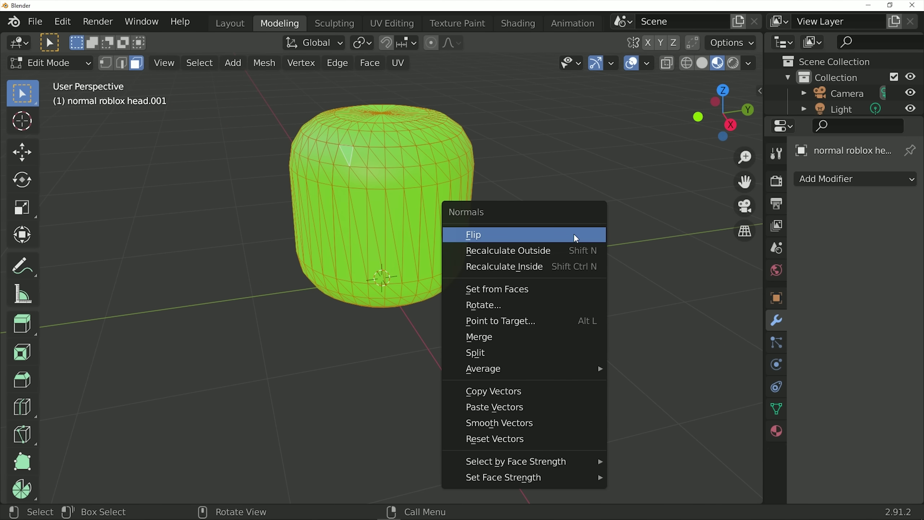
{"action": "left_click", "coordinate": [575, 236]}
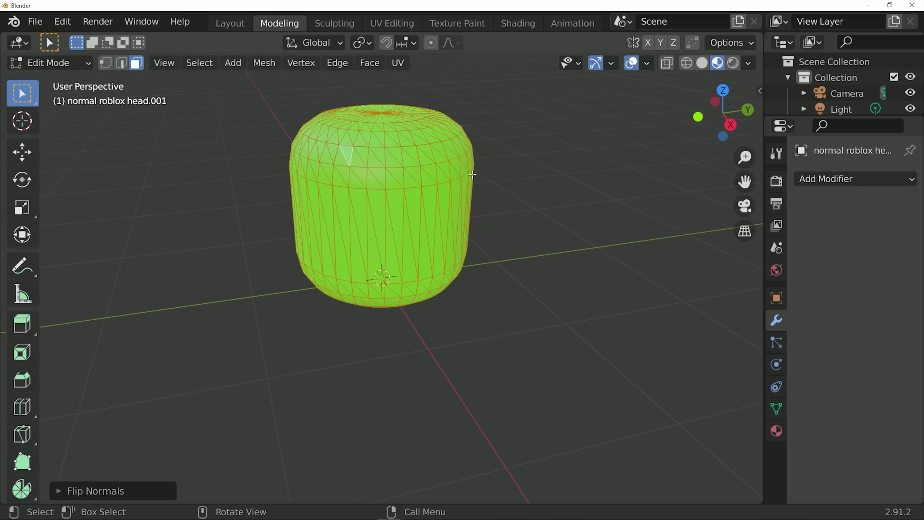
Deselect the mesh and start exporting the heads as a Wavefront OBJ named 'green'.
{"action": "mouse_move", "coordinate": [473, 175]}
{"action": "middle_mouse_down"}
{"action": "mouse_move", "coordinate": [484, 182]}
{"action": "mouse_move", "coordinate": [490, 239]}
{"action": "mouse_move", "coordinate": [561, 217]}
{"action": "mouse_move", "coordinate": [513, 201]}
{"action": "middle_mouse_up"}
{"action": "left_click", "coordinate": [510, 189]}
{"action": "scroll", "coordinate": [491, 187], "scroll_direction": "down", "scroll_amount": 3}
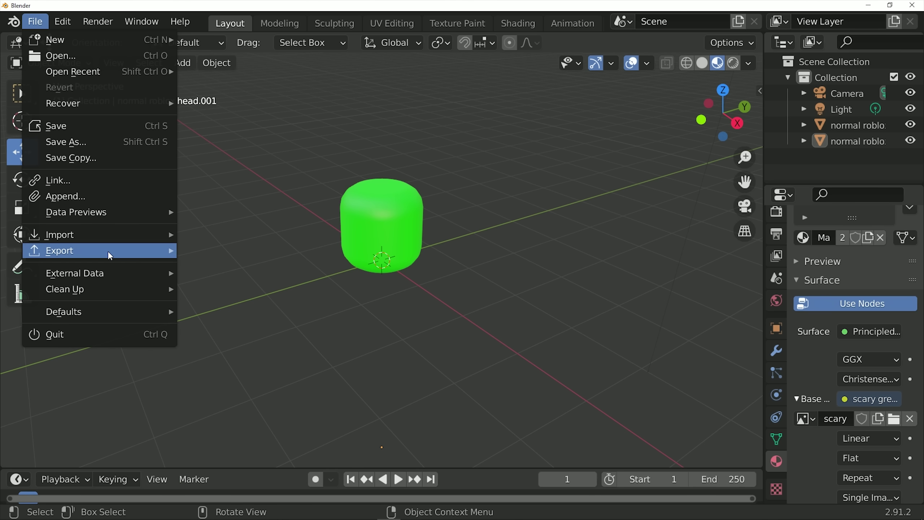
{"action": "mouse_move", "coordinate": [59, 251]}
{"action": "left_click", "coordinate": [298, 380]}
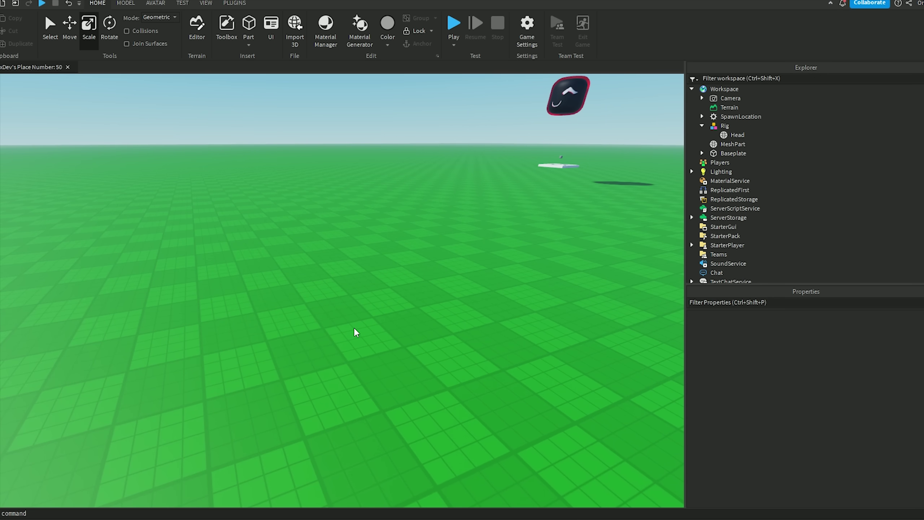
Insert a MeshPart and load the 'green error face' mesh file into its MeshId.
{"action": "right_click", "coordinate": [355, 331]}
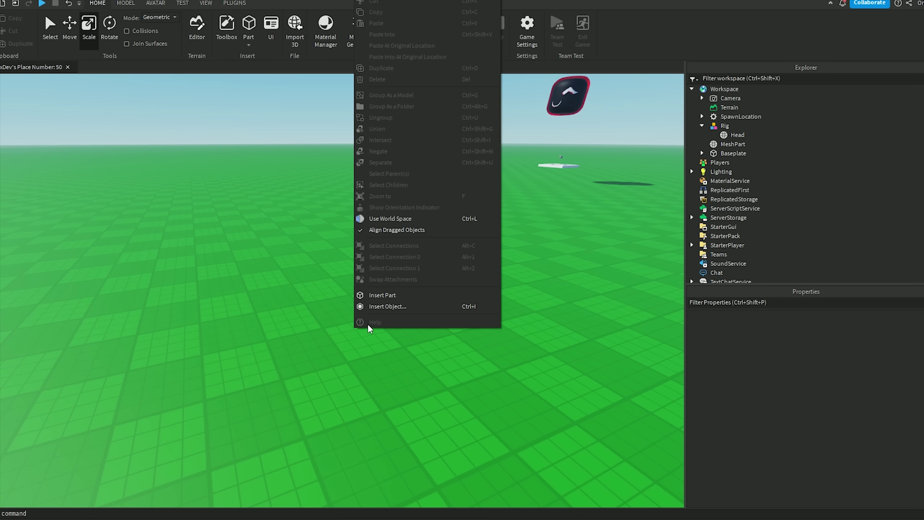
{"action": "left_click", "coordinate": [375, 306]}
{"action": "left_click", "coordinate": [408, 173]}
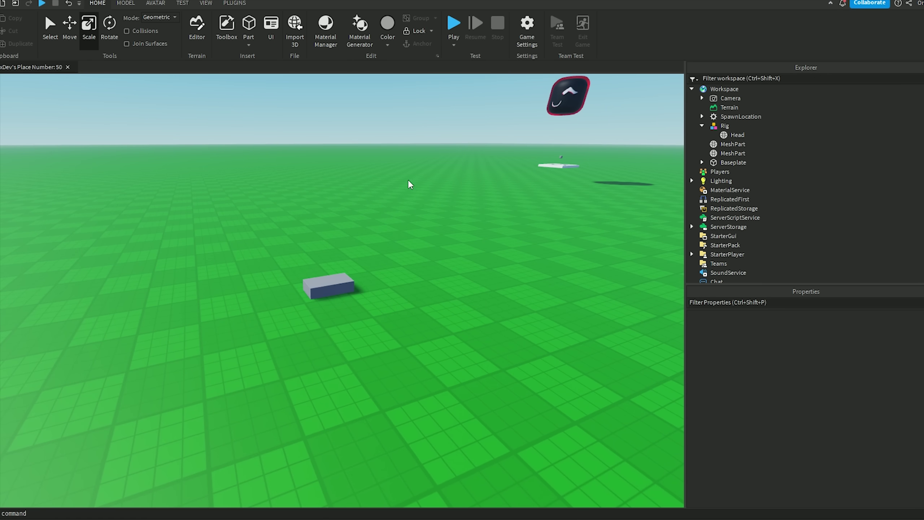
{"action": "left_click", "coordinate": [341, 276]}
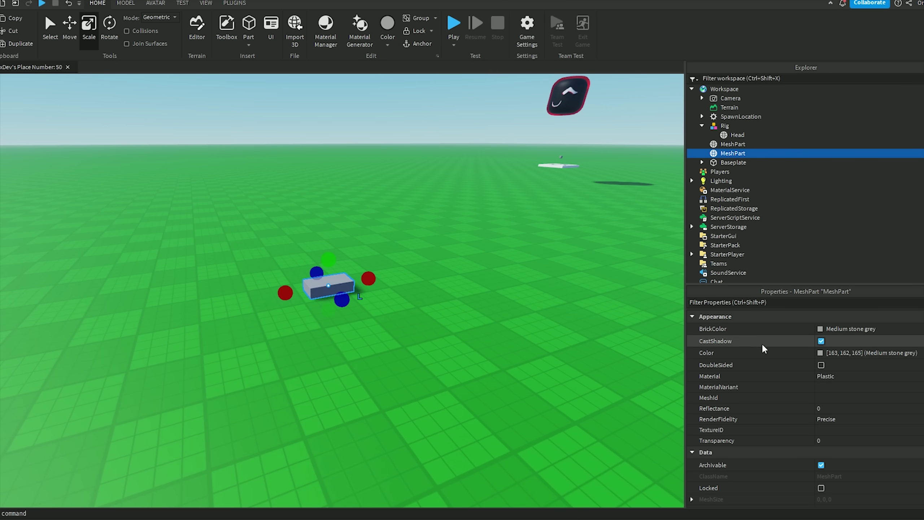
{"action": "left_click", "coordinate": [873, 398]}
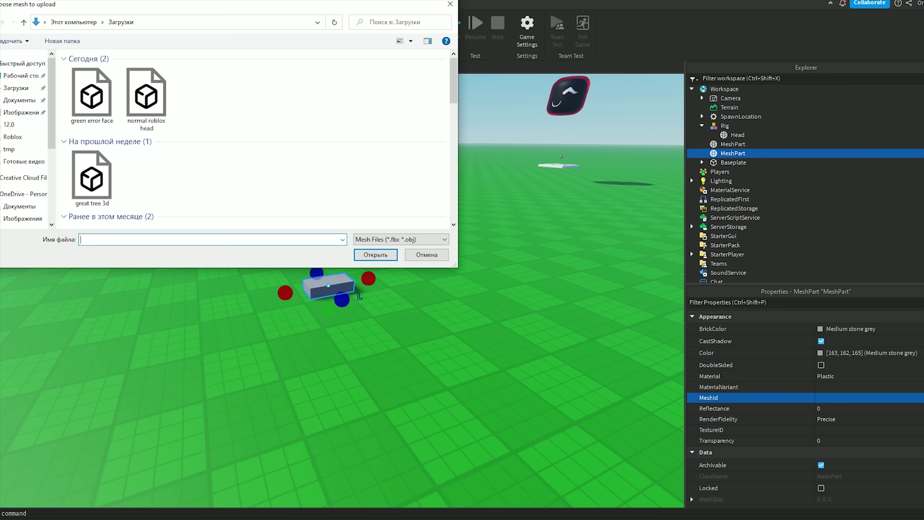
{"action": "left_click", "coordinate": [94, 99]}
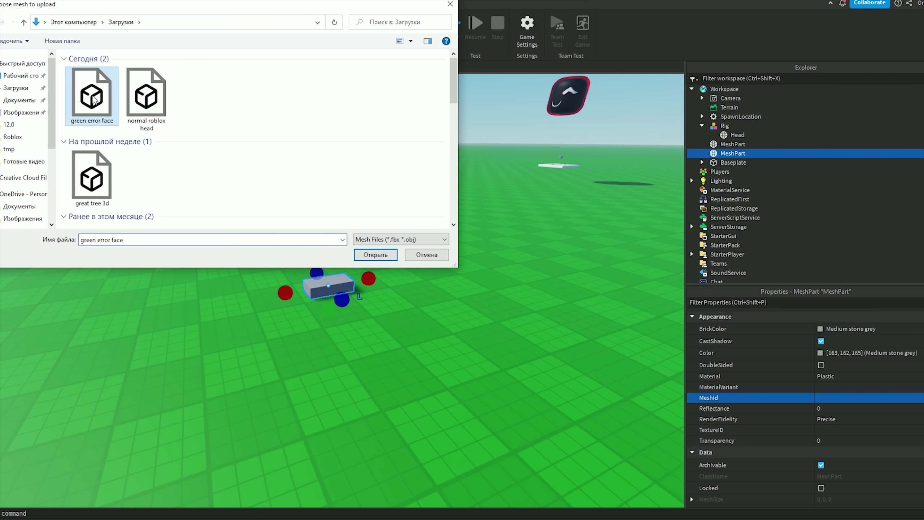
{"action": "left_click", "coordinate": [364, 255]}
{"action": "left_click", "coordinate": [491, 276]}
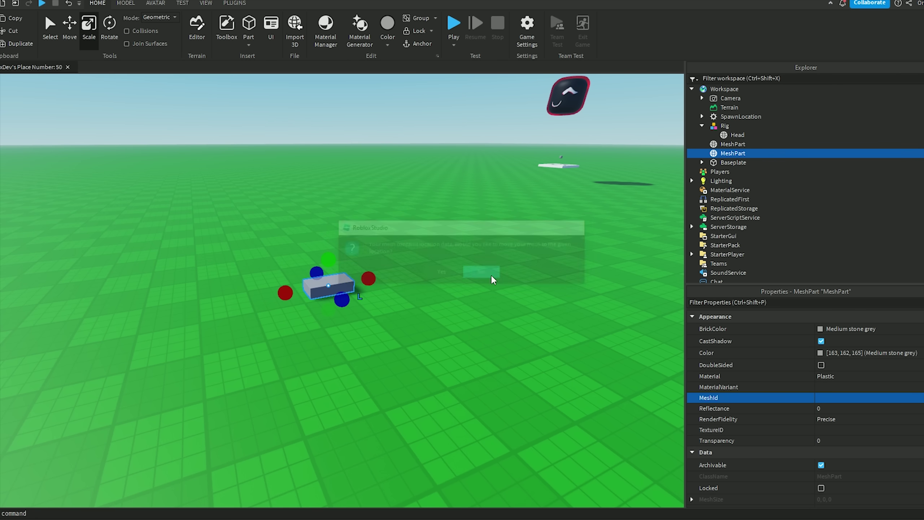
{"action": "left_click", "coordinate": [475, 180]}
{"action": "left_click", "coordinate": [338, 255]}
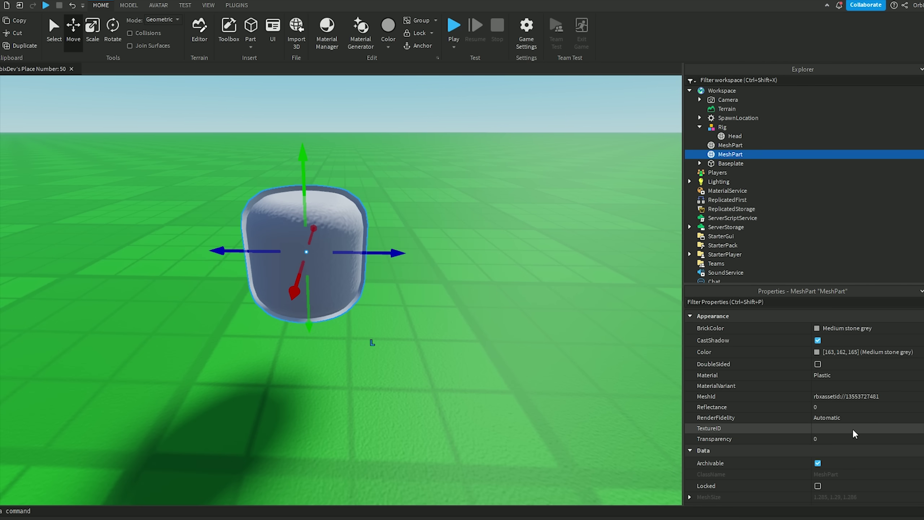
Set the MeshPart's TextureID to the uploaded texture and move the camera around to inspect the head.
{"action": "left_click", "coordinate": [856, 429]}
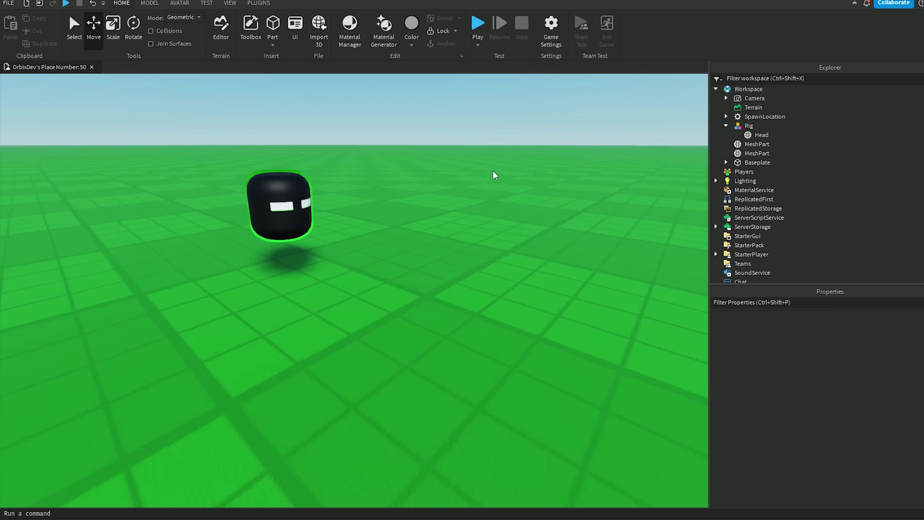
{"action": "scroll", "coordinate": [495, 176], "scroll_direction": "up", "scroll_amount": 5}
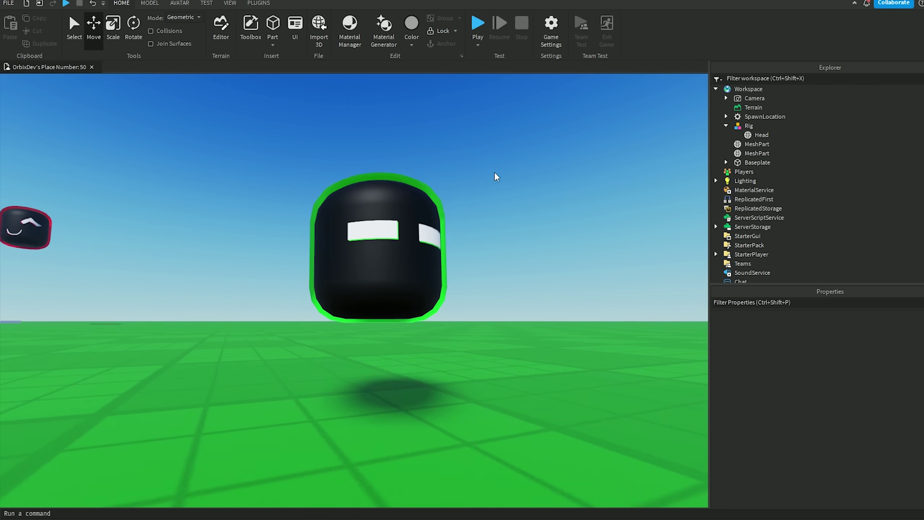
{"action": "scroll", "coordinate": [495, 175], "scroll_direction": "up", "scroll_amount": 5}
{"action": "scroll", "coordinate": [528, 167], "scroll_direction": "down", "scroll_amount": 3}
{"action": "left_click", "coordinate": [479, 201]}
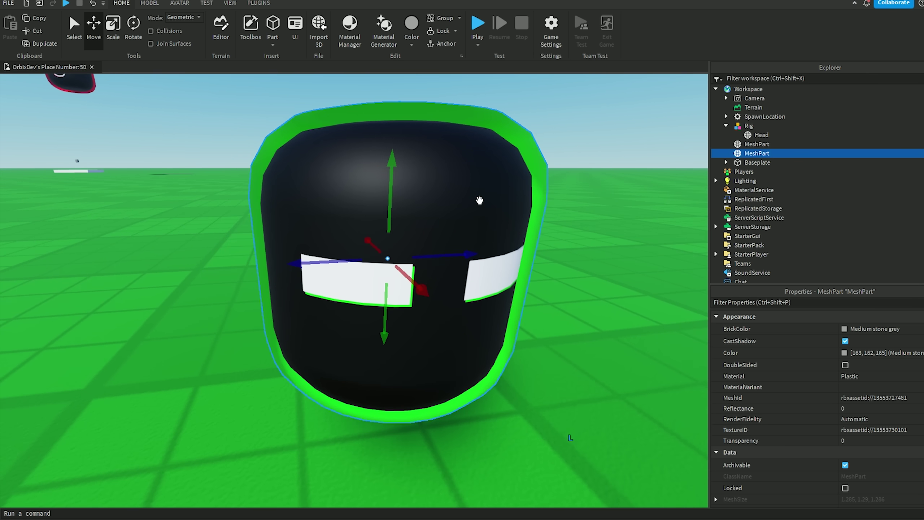
{"action": "scroll", "coordinate": [437, 209], "scroll_direction": "down", "scroll_amount": 5}
{"action": "left_click", "coordinate": [472, 148]}
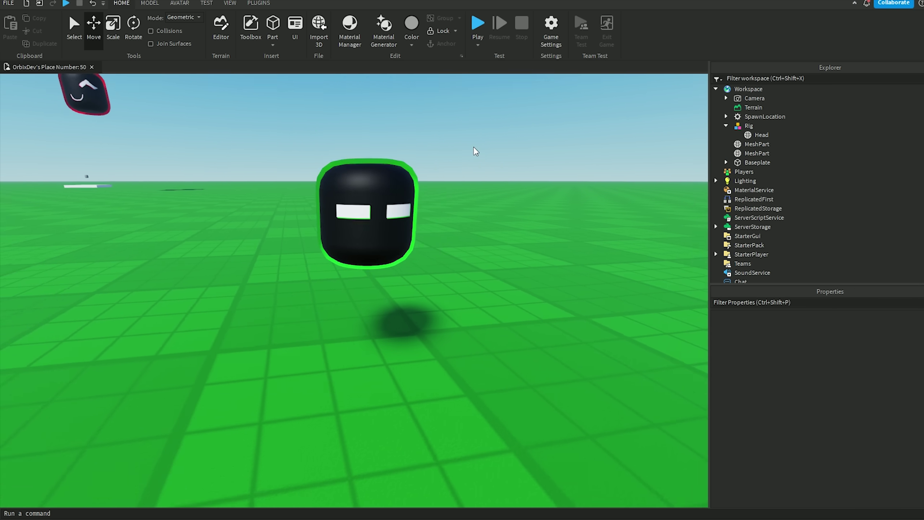
{"action": "right_click_drag", "start_coordinate": [473, 148], "coordinate": [475, 151]}
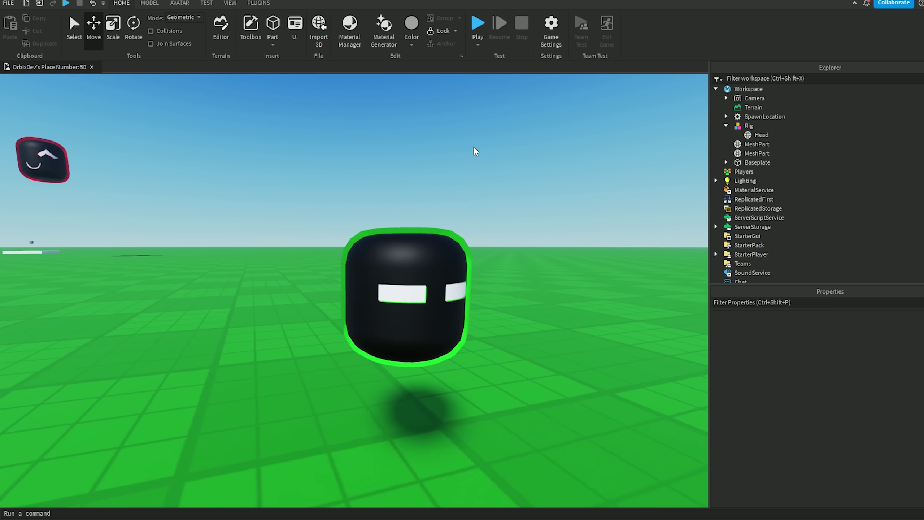
{"action": "key", "text": "w"}
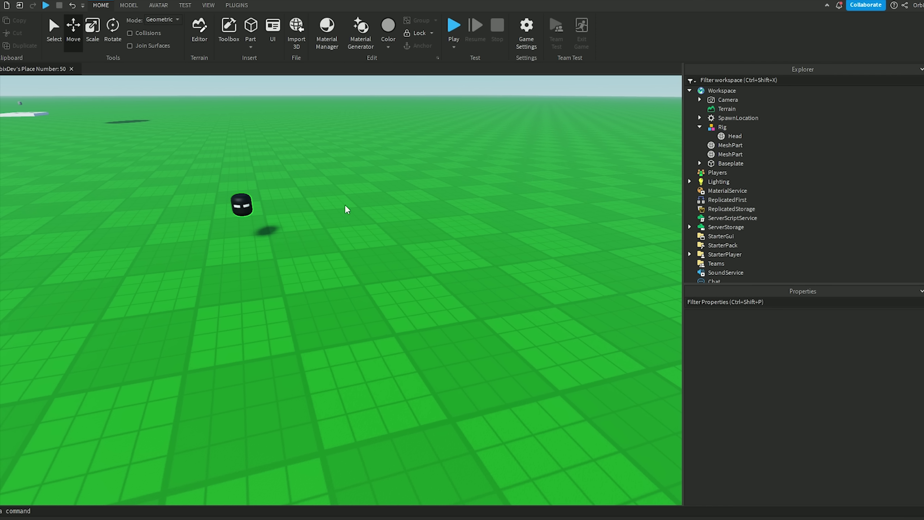
Generate a rig with the Avatar tab's Rig Builder, resize the head on it, and launch Asset Creator.
{"action": "left_click", "coordinate": [159, 6]}
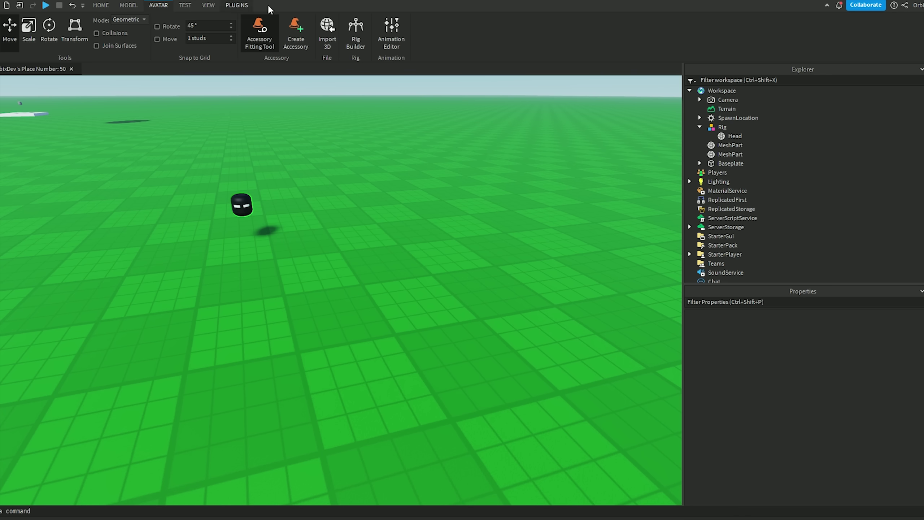
{"action": "left_click", "coordinate": [363, 34]}
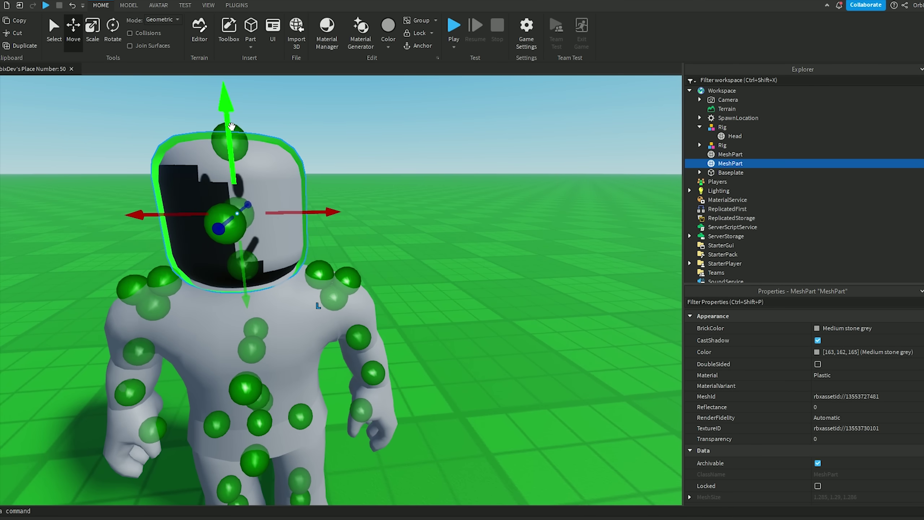
{"action": "key", "text": "ctrl+3"}
{"action": "mouse_move", "coordinate": [159, 206]}
{"action": "right_mouse_down"}
{"action": "mouse_move", "coordinate": [384, 187]}
{"action": "mouse_move", "coordinate": [330, 188]}
{"action": "right_mouse_up"}
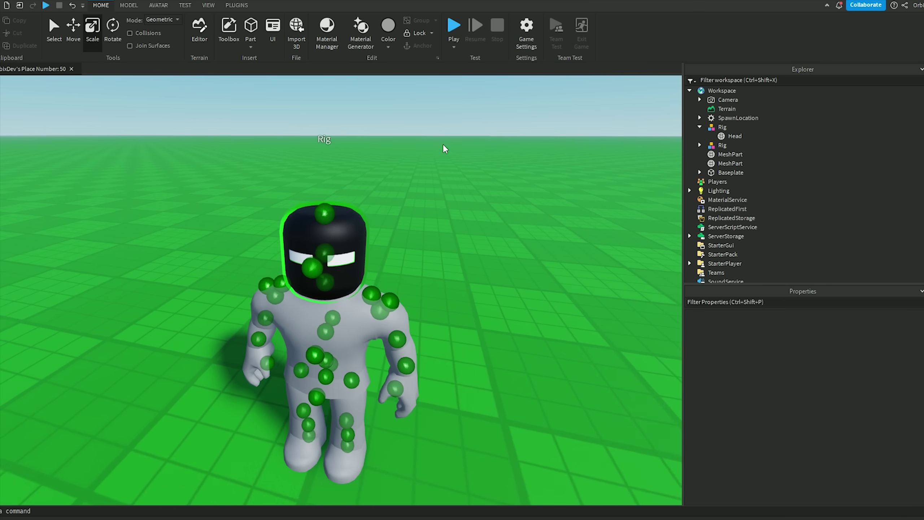
{"action": "left_click", "coordinate": [258, 5]}
{"action": "left_click", "coordinate": [463, 33]}
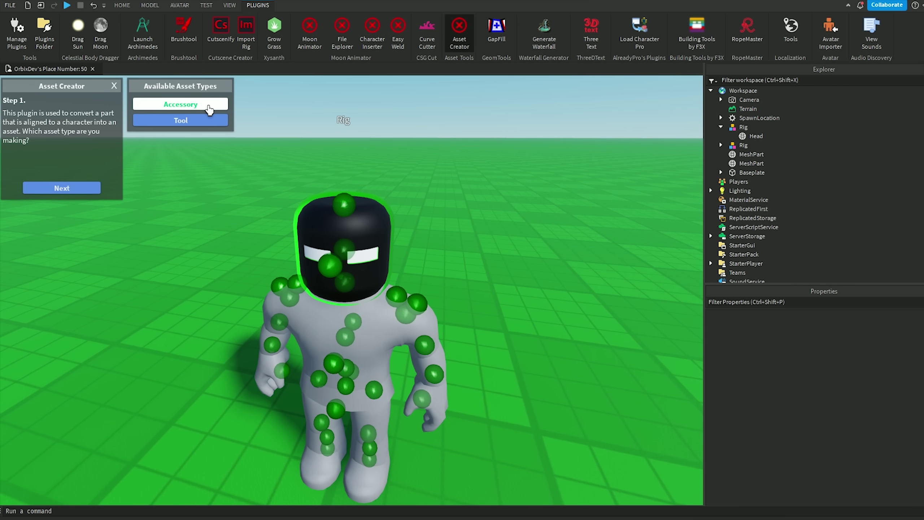
Make the head MeshPart an Accessory for the Rig using HatAttachment and the Classic character type.
{"action": "left_click", "coordinate": [80, 188]}
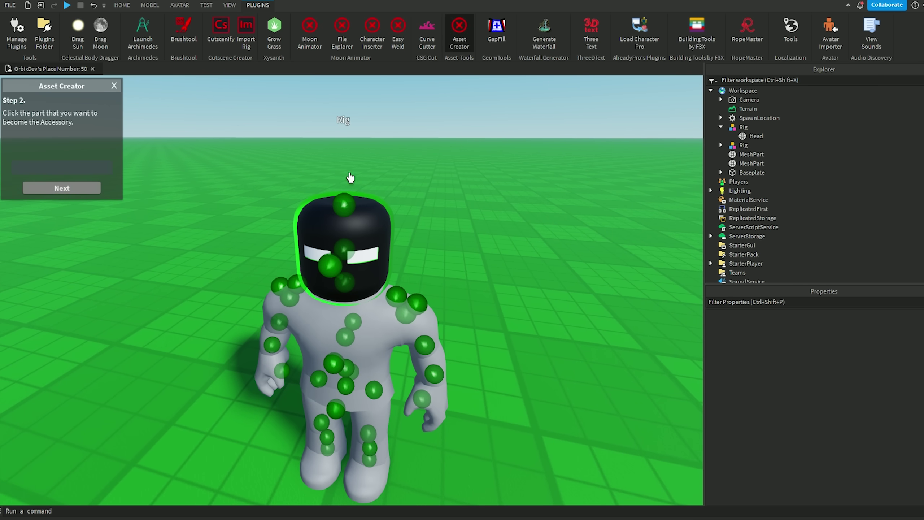
{"action": "left_click", "coordinate": [374, 215]}
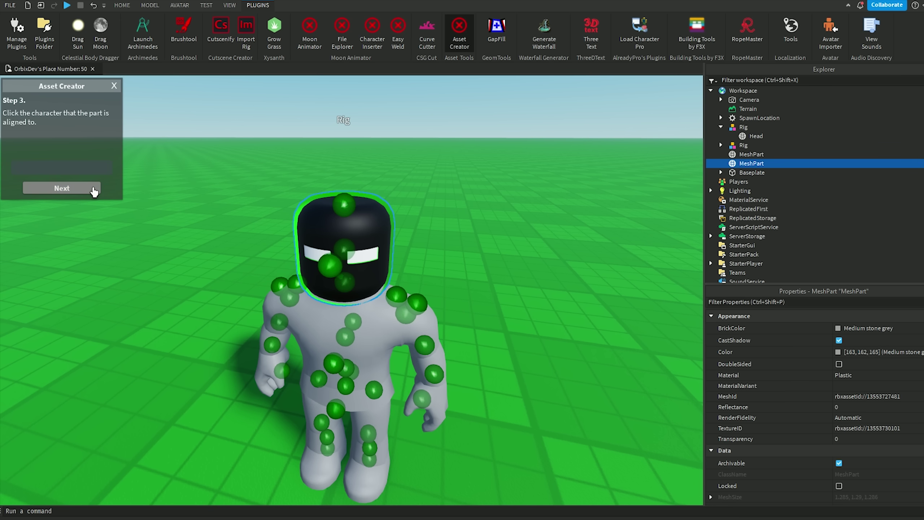
{"action": "left_click", "coordinate": [379, 313]}
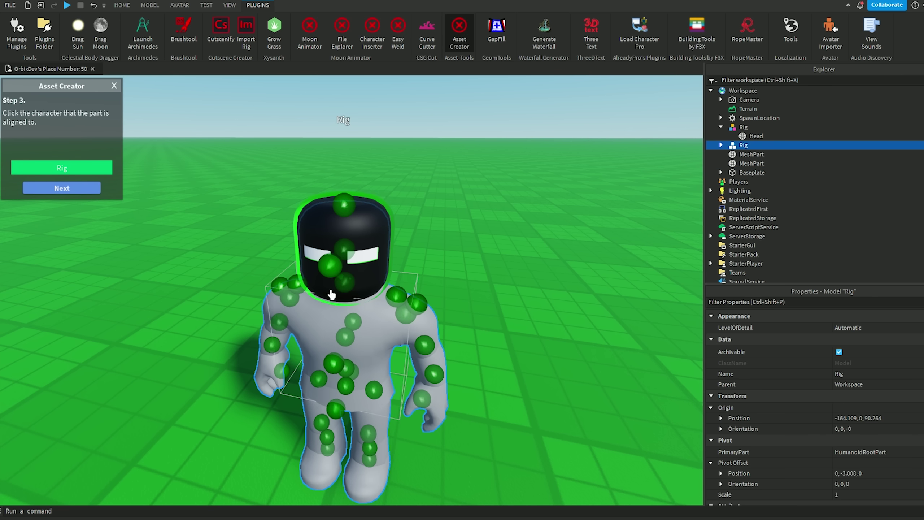
{"action": "left_click", "coordinate": [76, 189]}
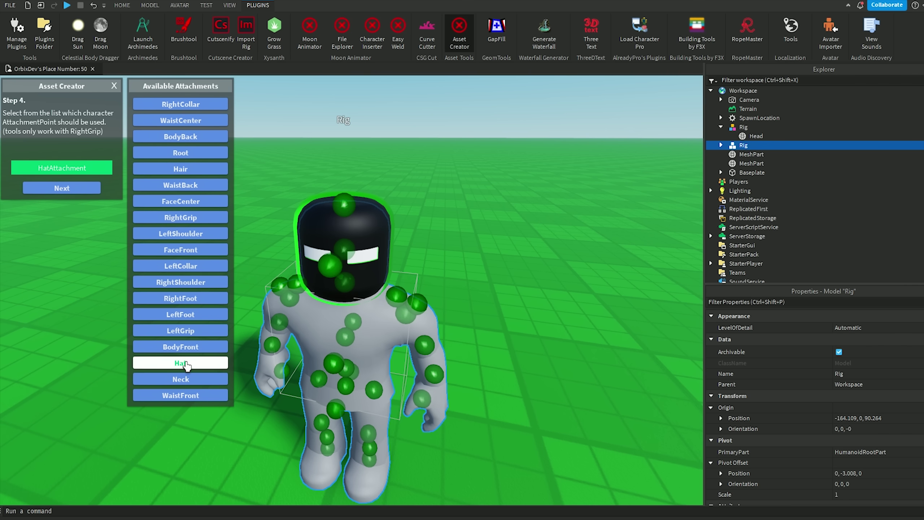
{"action": "left_click", "coordinate": [79, 196]}
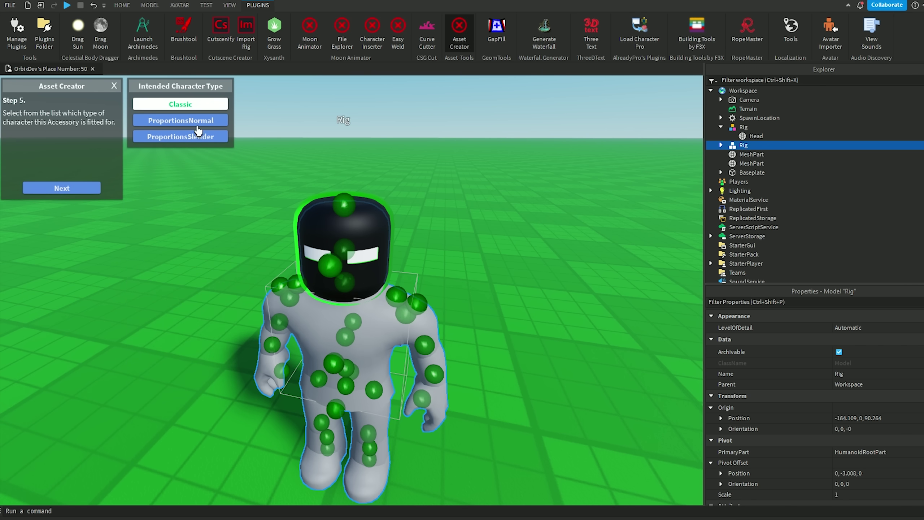
{"action": "left_click", "coordinate": [86, 192]}
{"action": "left_click", "coordinate": [61, 188]}
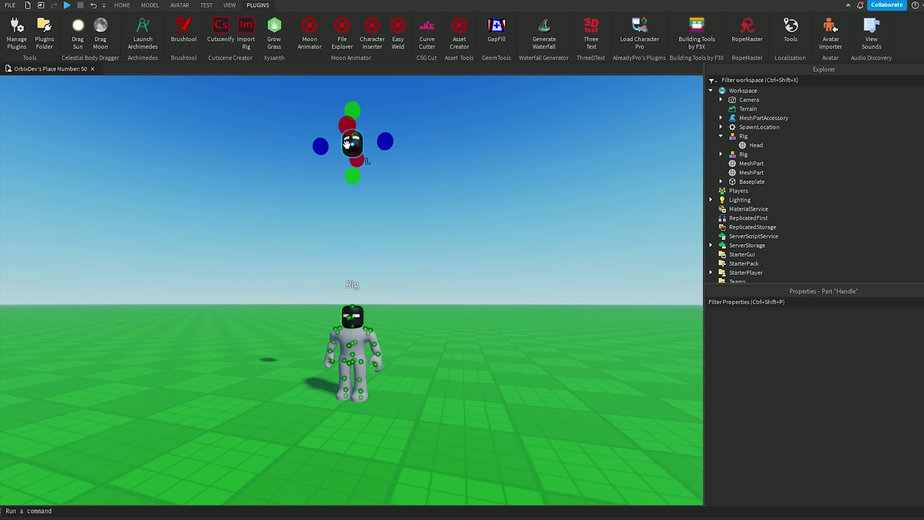
Move the accessory down onto the rig's head, focus on it, and open MeshPartAccessory's Save to File option.
{"action": "left_click", "coordinate": [122, 5]}
{"action": "left_click", "coordinate": [94, 29]}
{"action": "left_click_drag", "start_coordinate": [330, 94], "coordinate": [346, 255]}
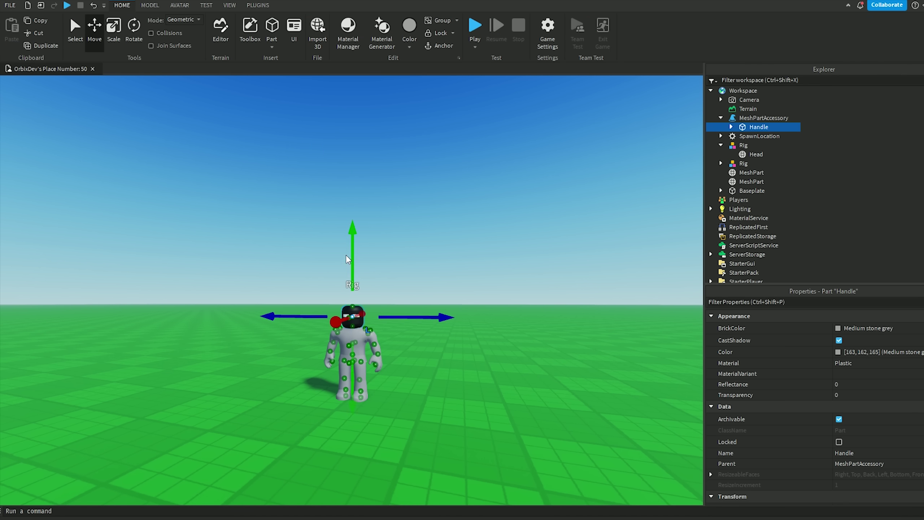
{"action": "key", "text": "f"}
{"action": "left_click", "coordinate": [763, 117]}
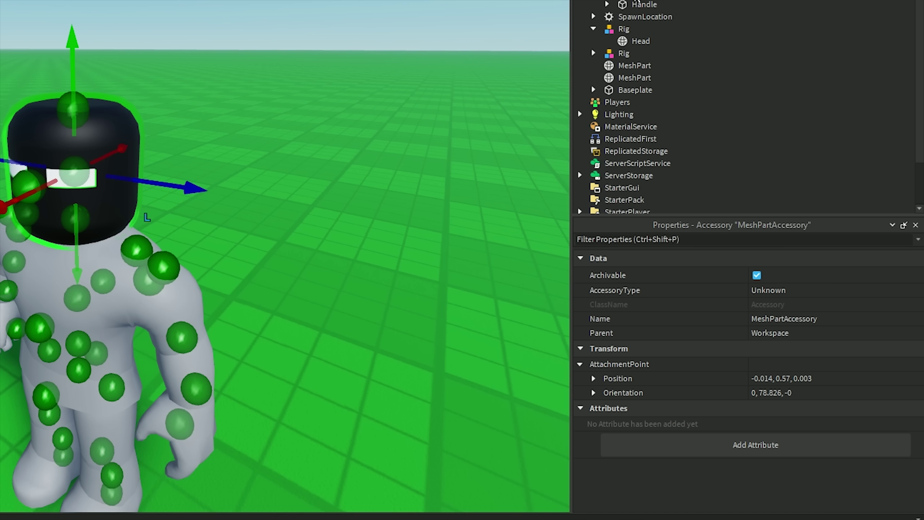
{"action": "right_click", "coordinate": [760, 118]}
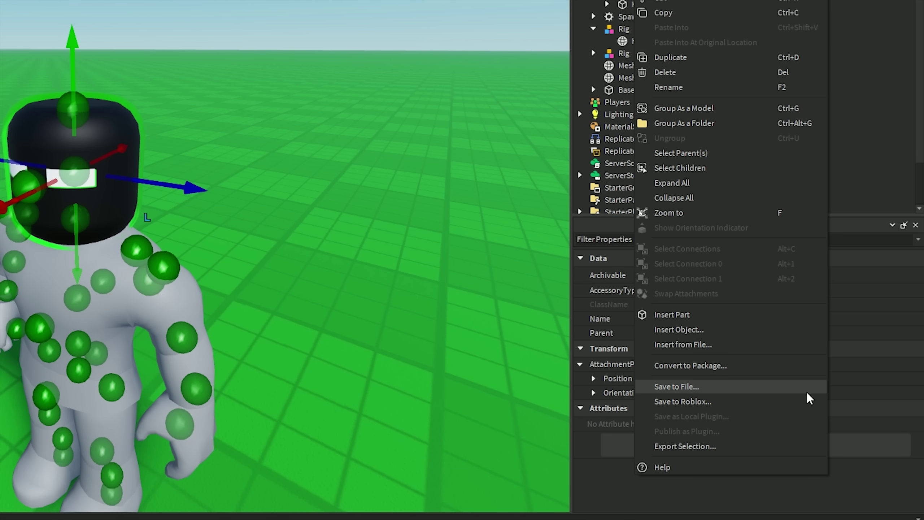